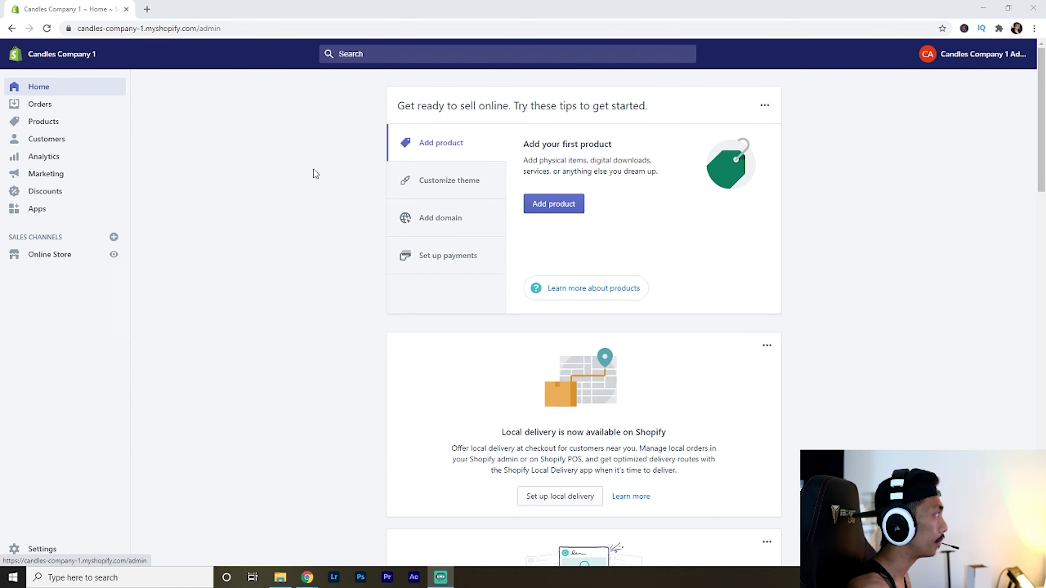
Look through the Orders section, including the new-order form and the abandoned checkouts page
{"action": "left_click", "coordinate": [78, 106]}
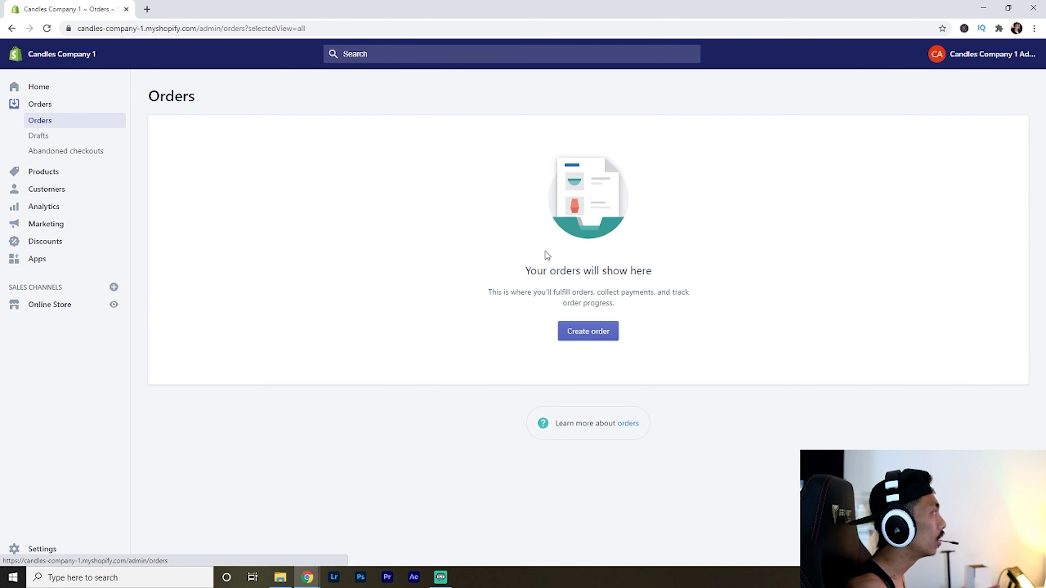
{"action": "left_click", "coordinate": [587, 334]}
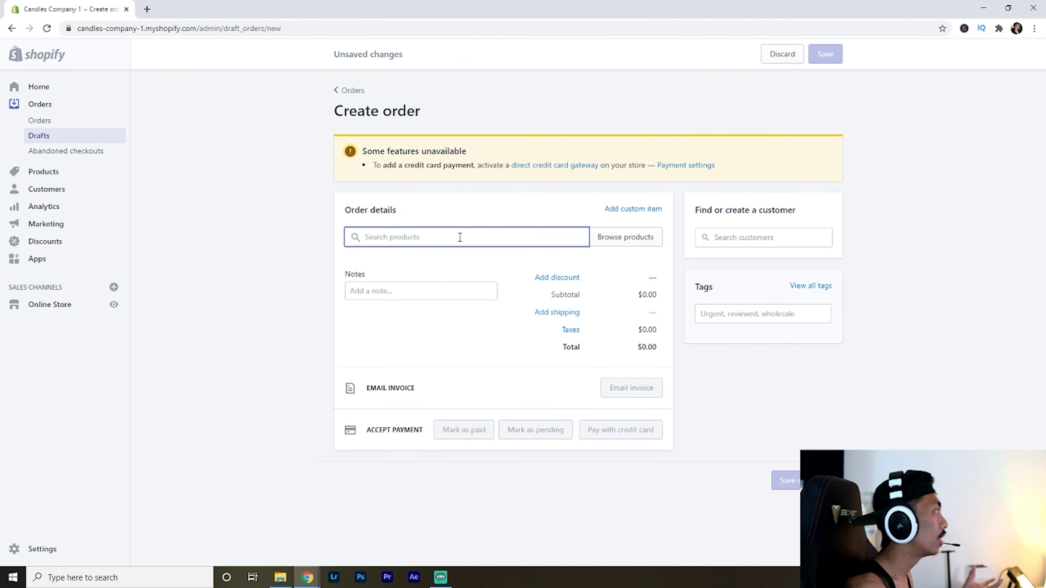
{"action": "left_click", "coordinate": [421, 289]}
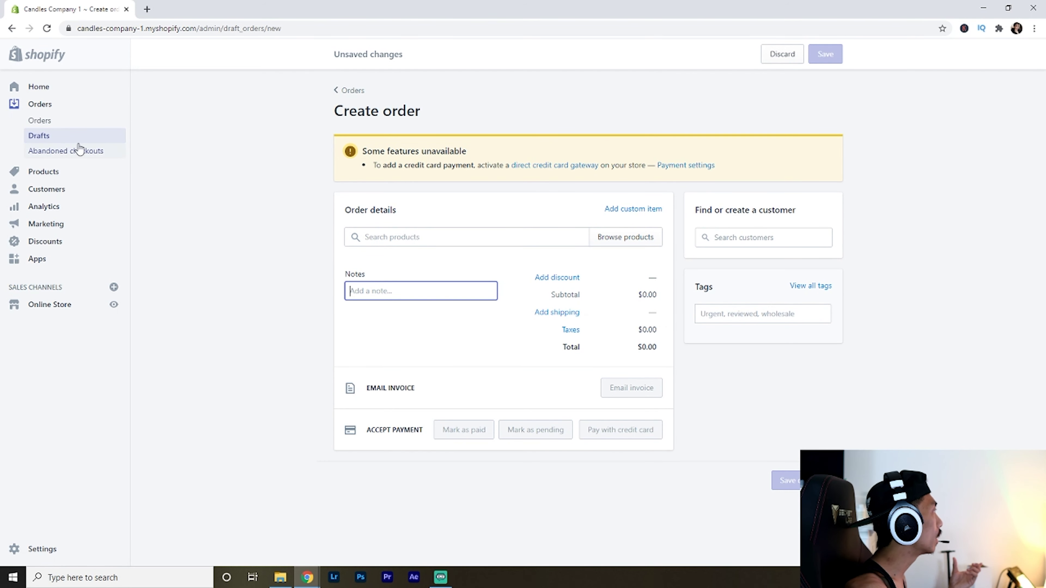
{"action": "left_click", "coordinate": [55, 151]}
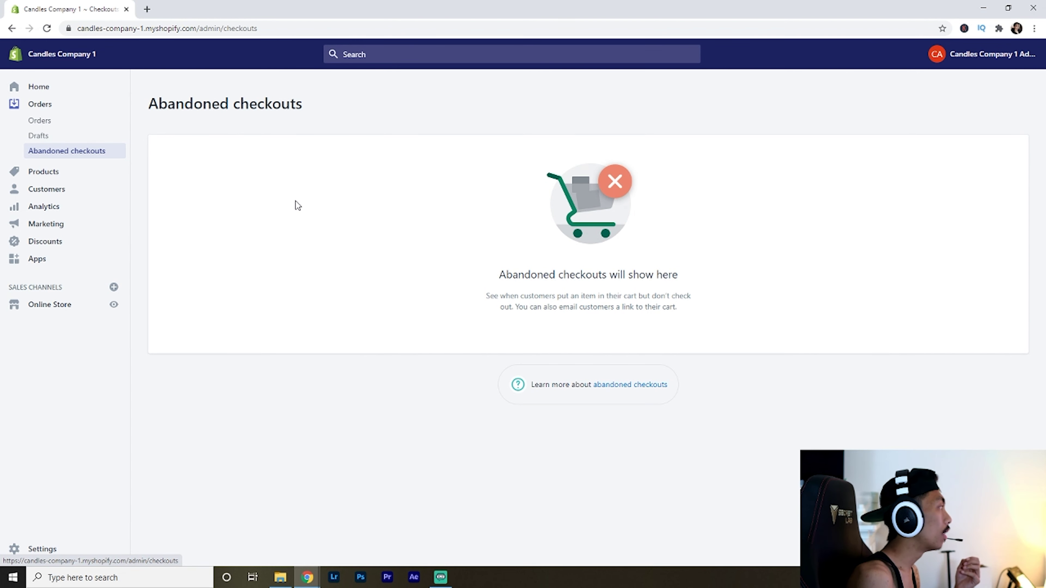
Start a new product in the Products section and title it "Big T Shirt"
{"action": "left_click", "coordinate": [43, 171]}
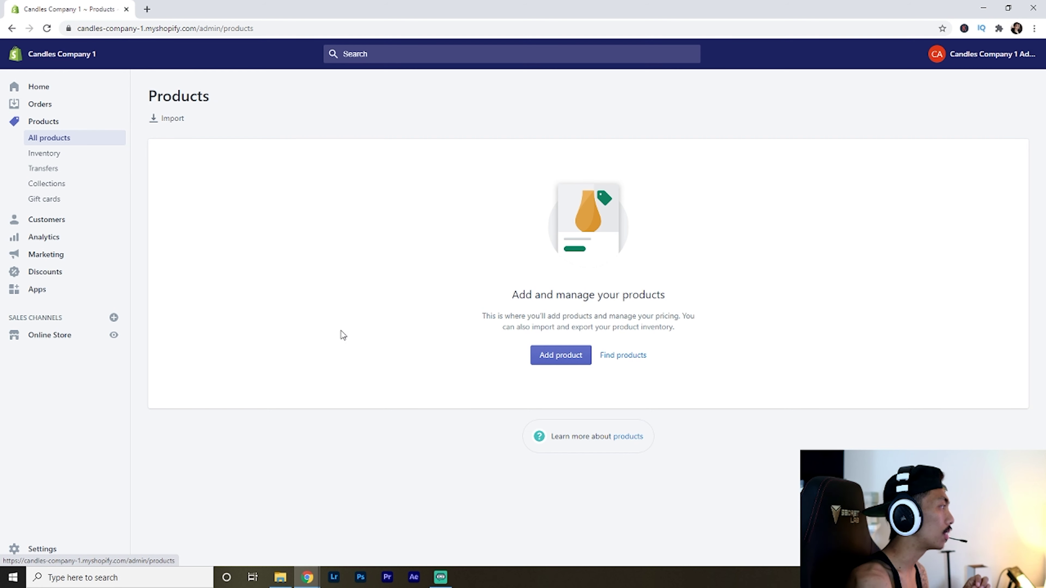
{"action": "left_click", "coordinate": [548, 356]}
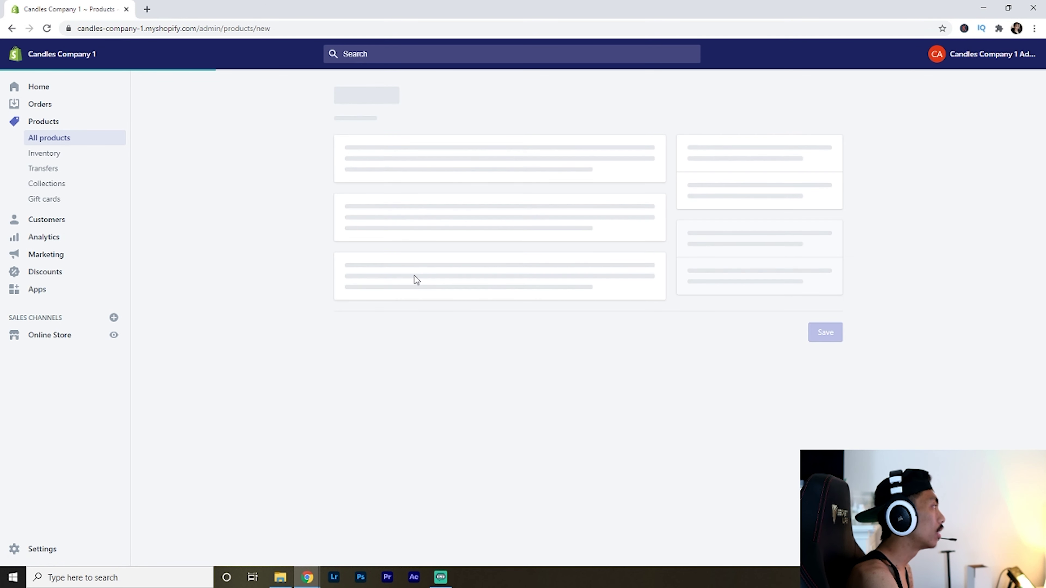
{"action": "left_click", "coordinate": [375, 165]}
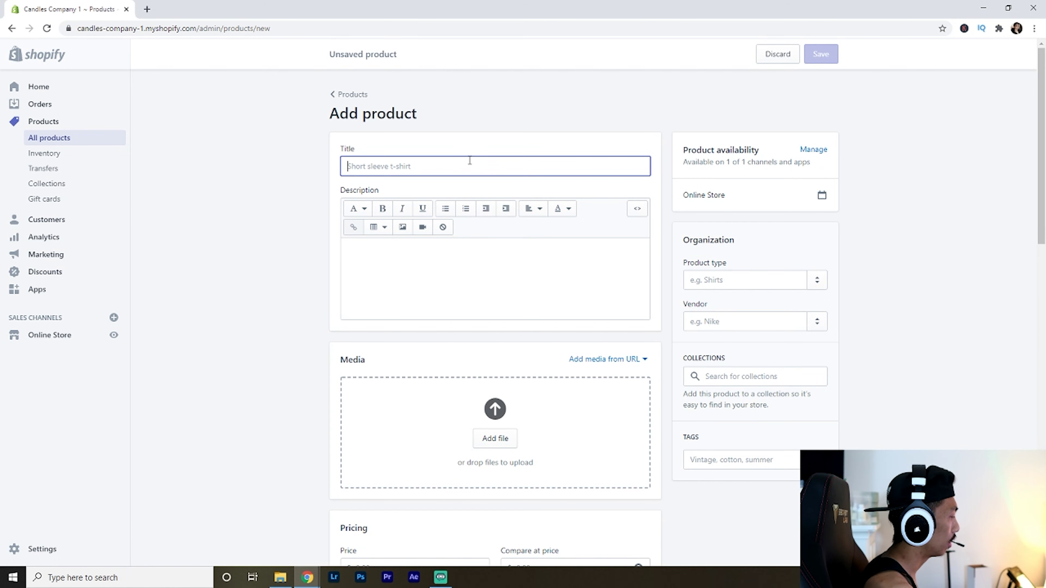
{"action": "type", "text": "Big T Shirt"}
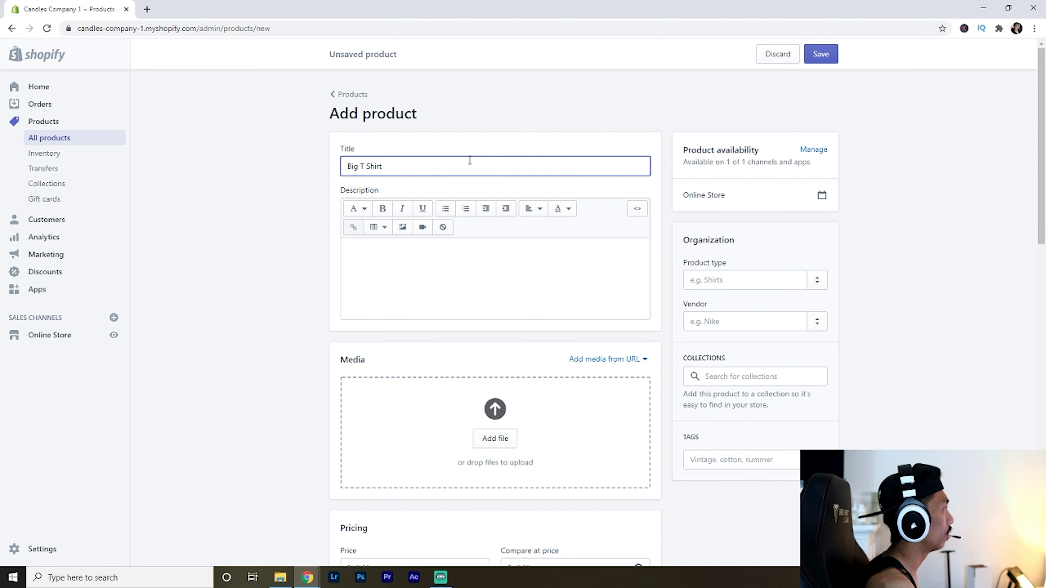
Fill the product description with placeholder text: one plain string, then "asdfasdfasdf" in bold, "asdfasdfasdf" in bold italic and "asdf" in italic
{"action": "left_click", "coordinate": [444, 270]}
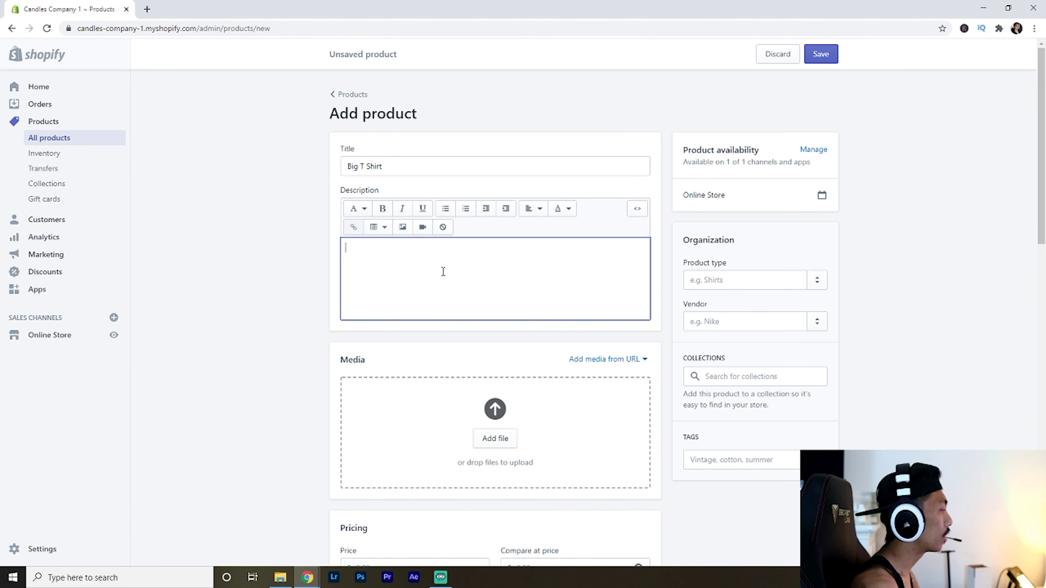
{"action": "type", "text": "as;ldfkja;sdlkfjfasdasdf"}
{"action": "left_click", "coordinate": [383, 208]}
{"action": "type", "text": "asdfasdfasdf"}
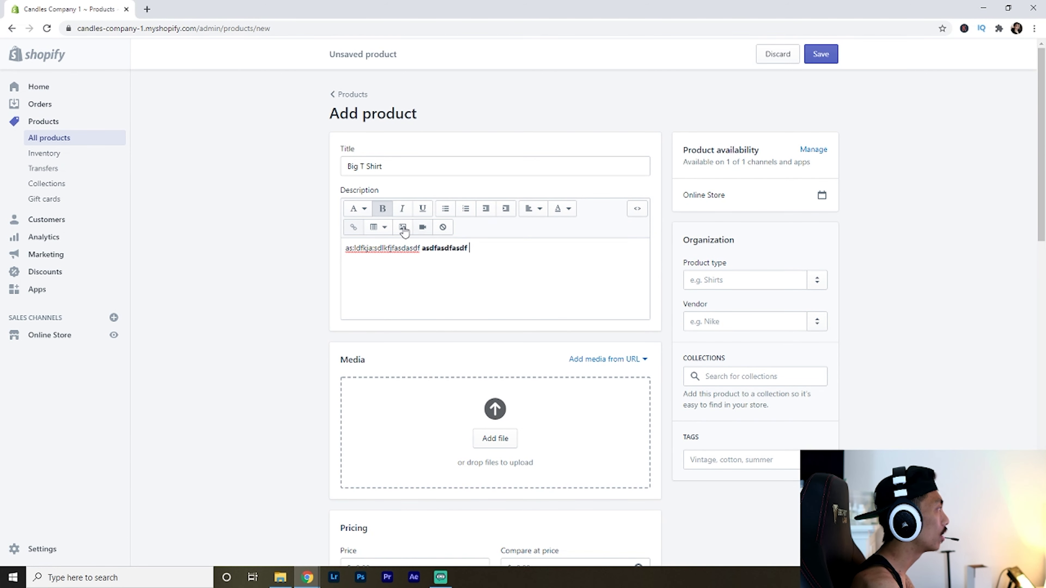
{"action": "left_click", "coordinate": [402, 208]}
{"action": "type", "text": "asdfasdfasdf"}
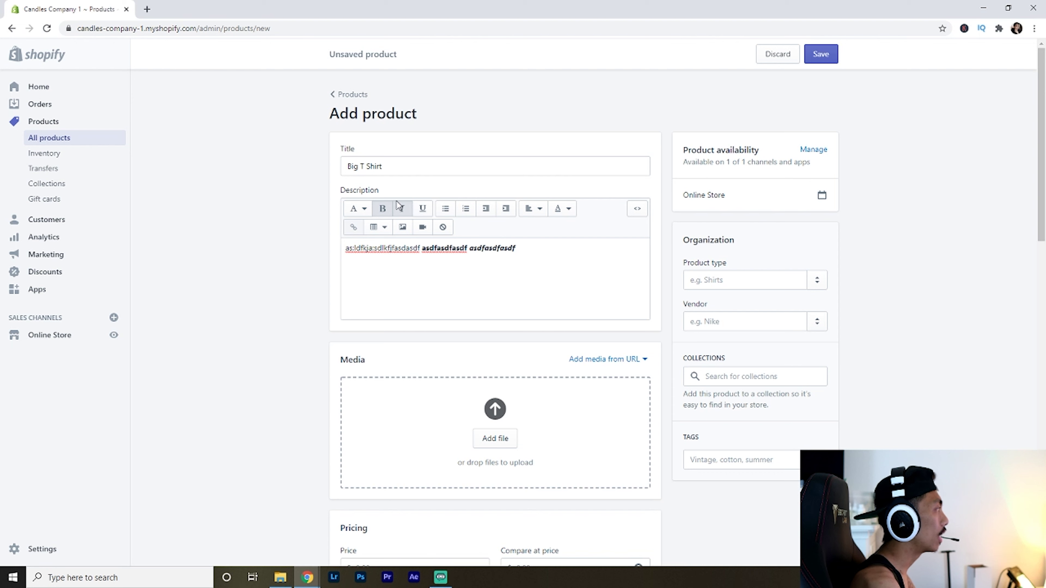
{"action": "left_click", "coordinate": [383, 208]}
{"action": "type", "text": "asdf"}
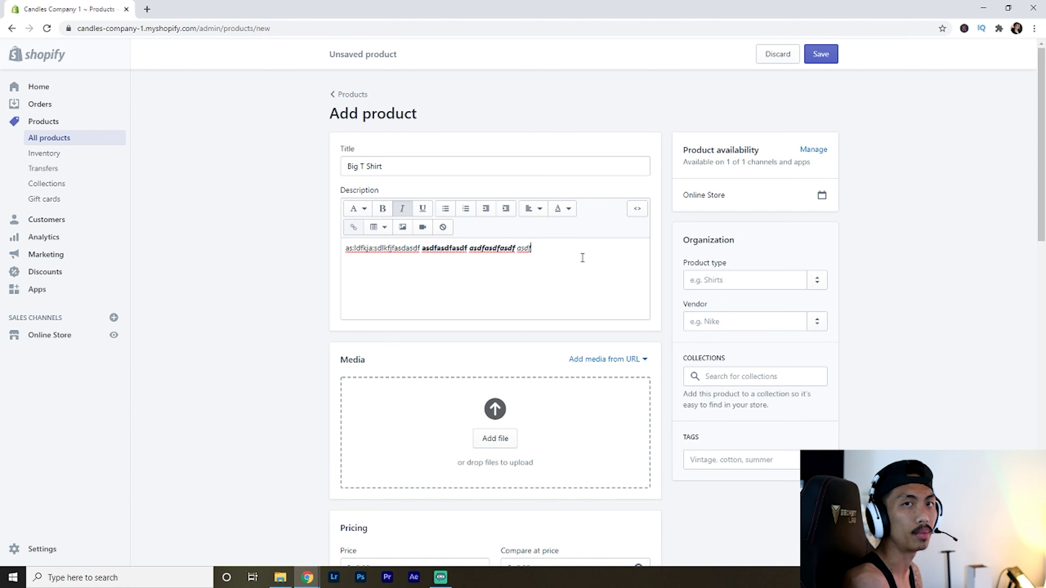
Set the product's compare-at price to $20
{"action": "scroll", "coordinate": [560, 351], "scroll_direction": "down", "scroll_amount": 3}
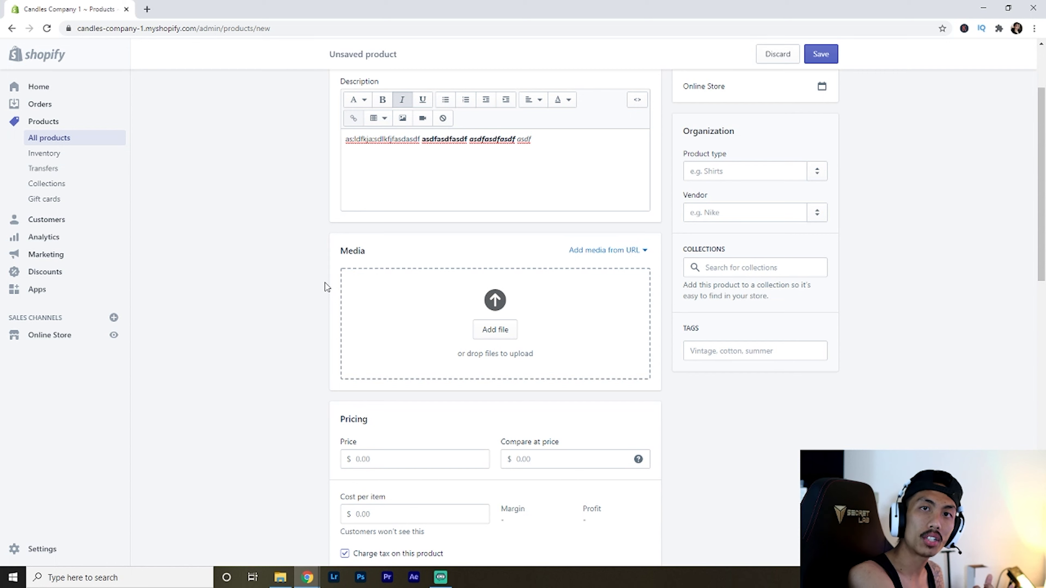
{"action": "mouse_move", "coordinate": [327, 287]}
{"action": "left_mouse_down"}
{"action": "mouse_move", "coordinate": [327, 276]}
{"action": "mouse_move", "coordinate": [621, 362]}
{"action": "mouse_move", "coordinate": [584, 347]}
{"action": "left_mouse_up"}
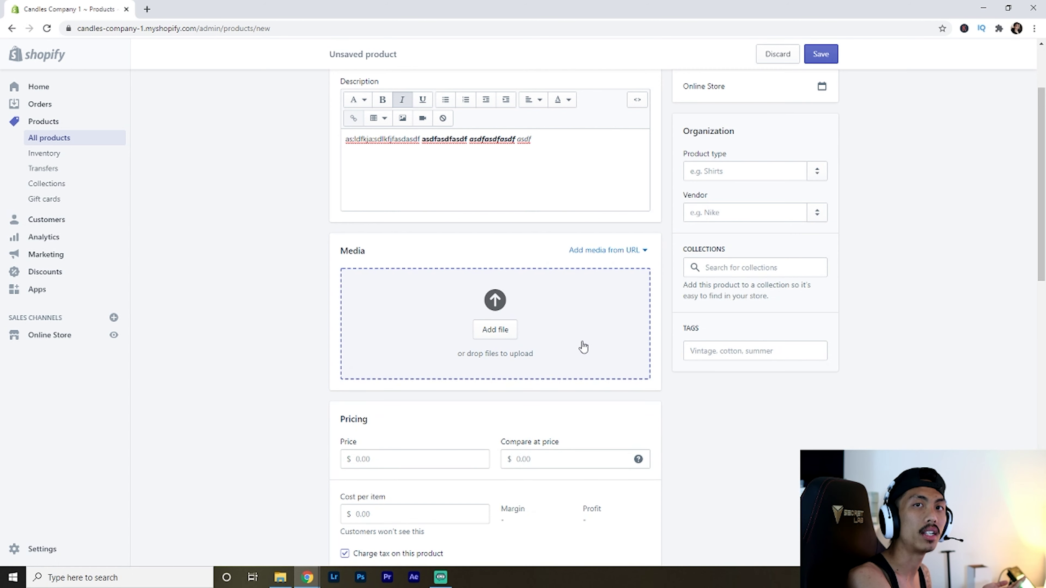
{"action": "scroll", "coordinate": [724, 384], "scroll_direction": "down", "scroll_amount": 3}
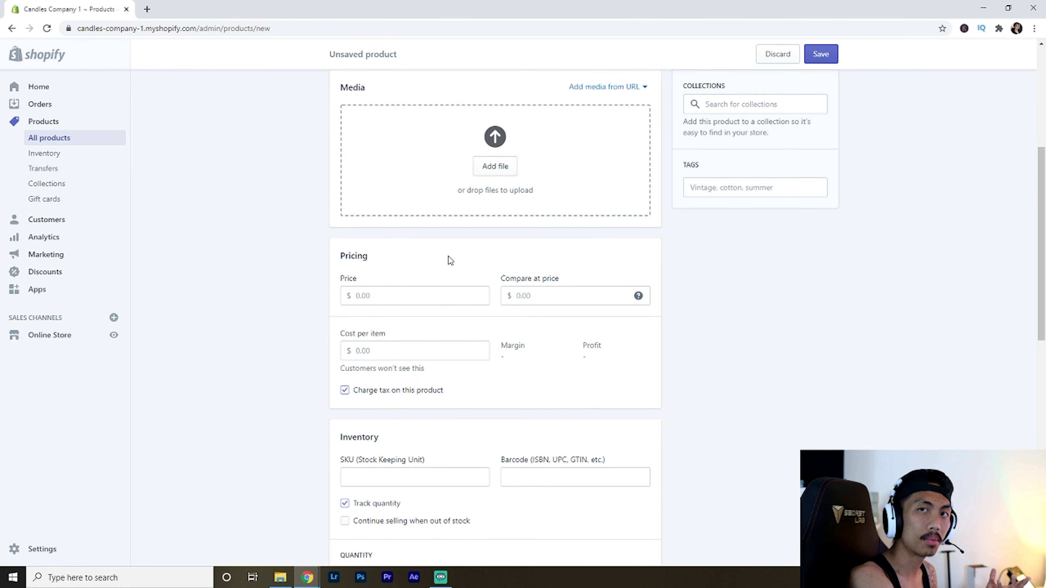
{"action": "left_click", "coordinate": [422, 294]}
{"action": "left_click_drag", "start_coordinate": [509, 285], "coordinate": [554, 282]}
{"action": "left_click", "coordinate": [586, 270]}
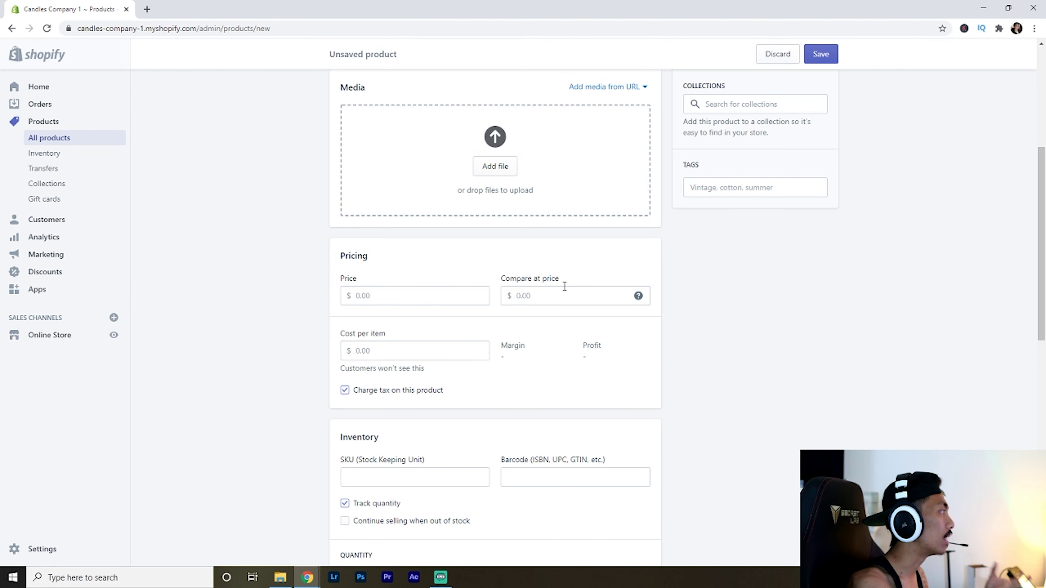
{"action": "left_click", "coordinate": [551, 288]}
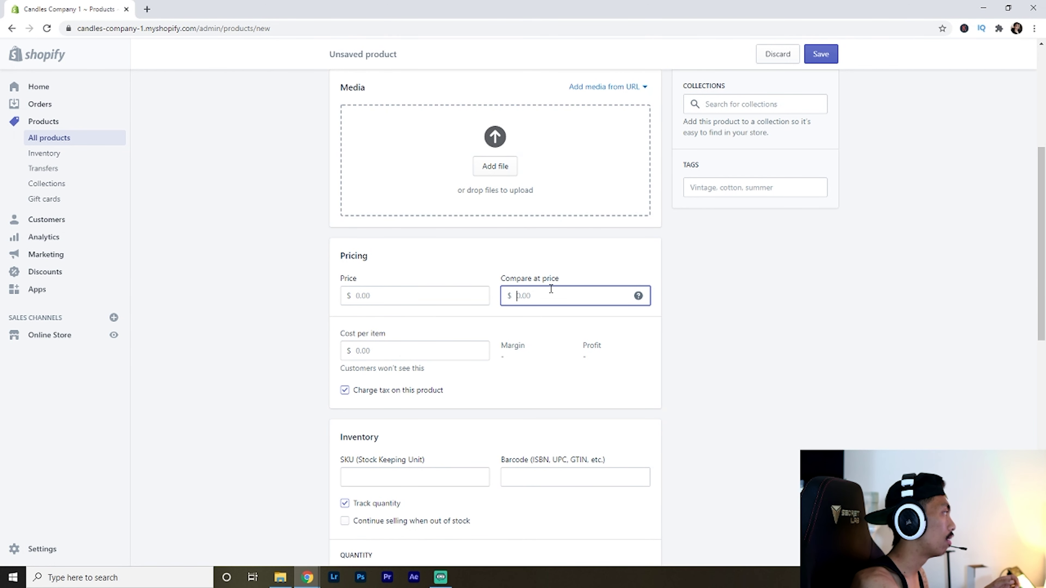
{"action": "type", "text": "20"}
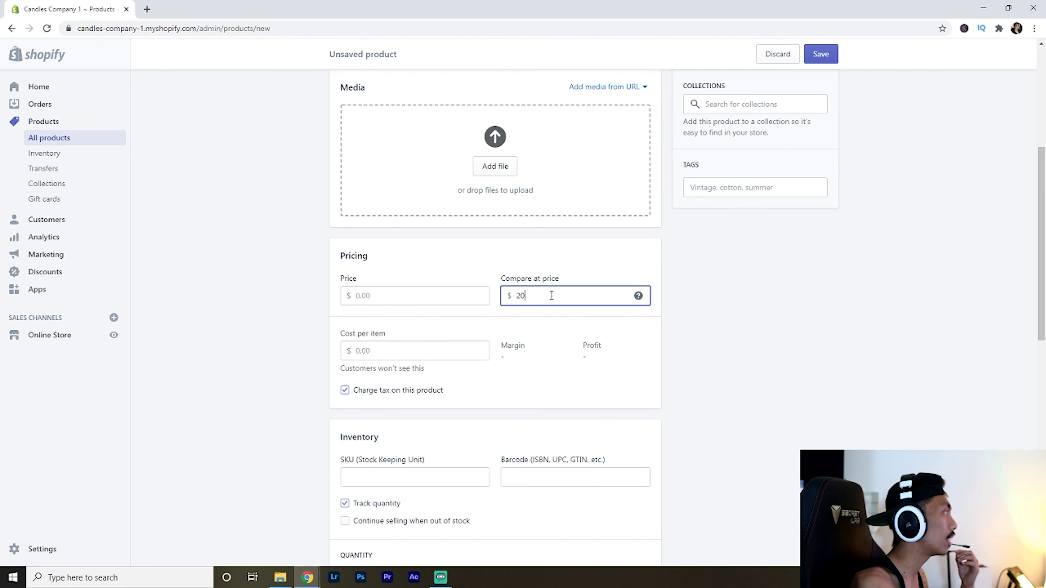
Set the product's price to $25 and its cost per item to $5.75
{"action": "left_click", "coordinate": [462, 297]}
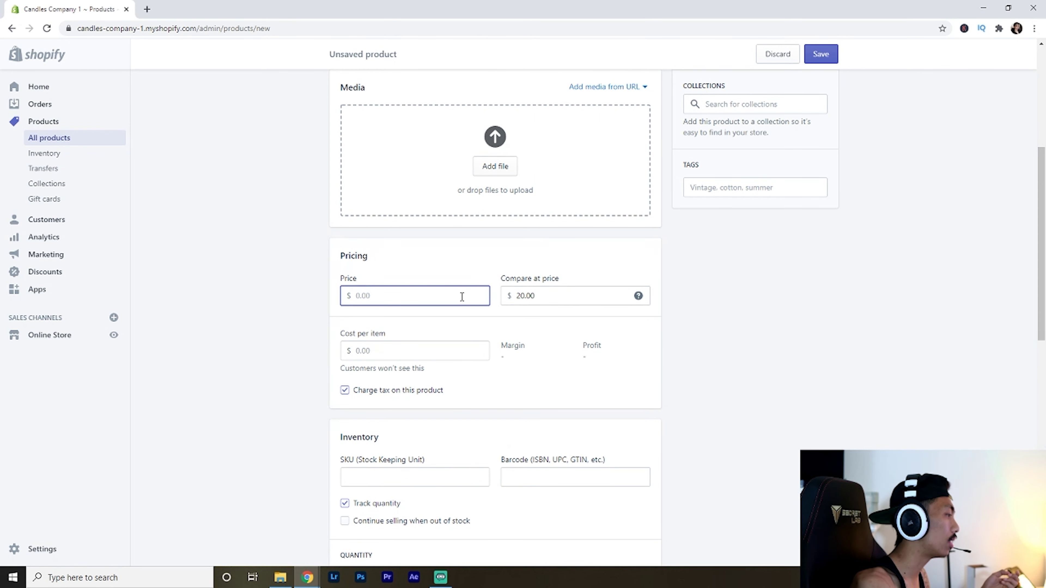
{"action": "type", "text": "252"}
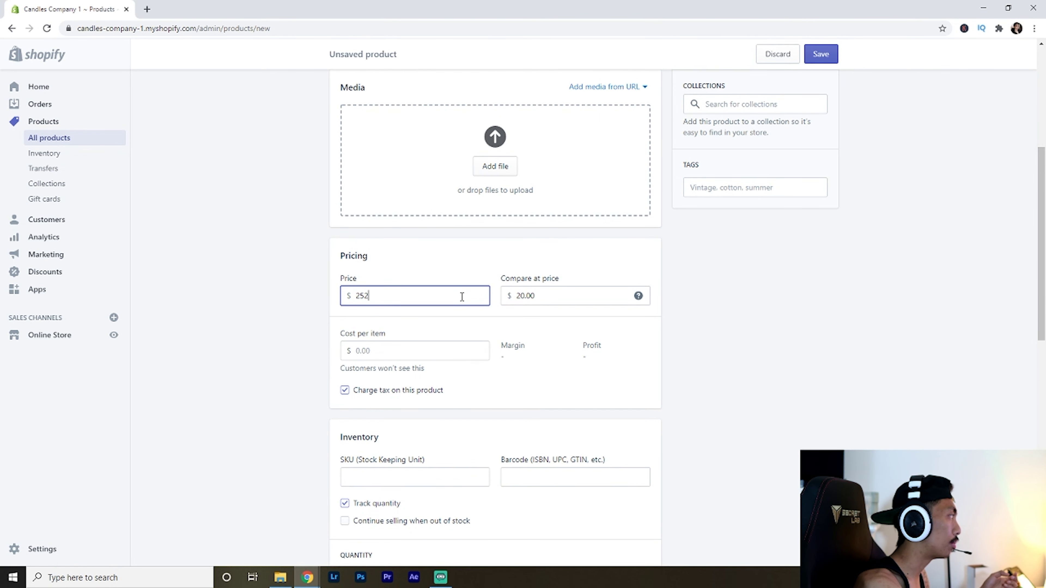
{"action": "left_click", "coordinate": [717, 271]}
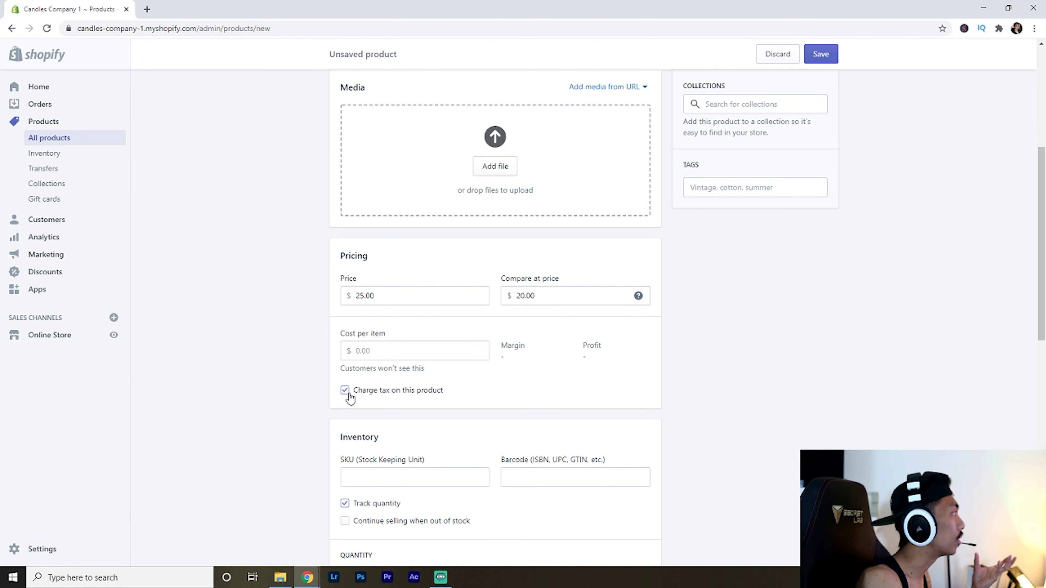
{"action": "left_click", "coordinate": [382, 351]}
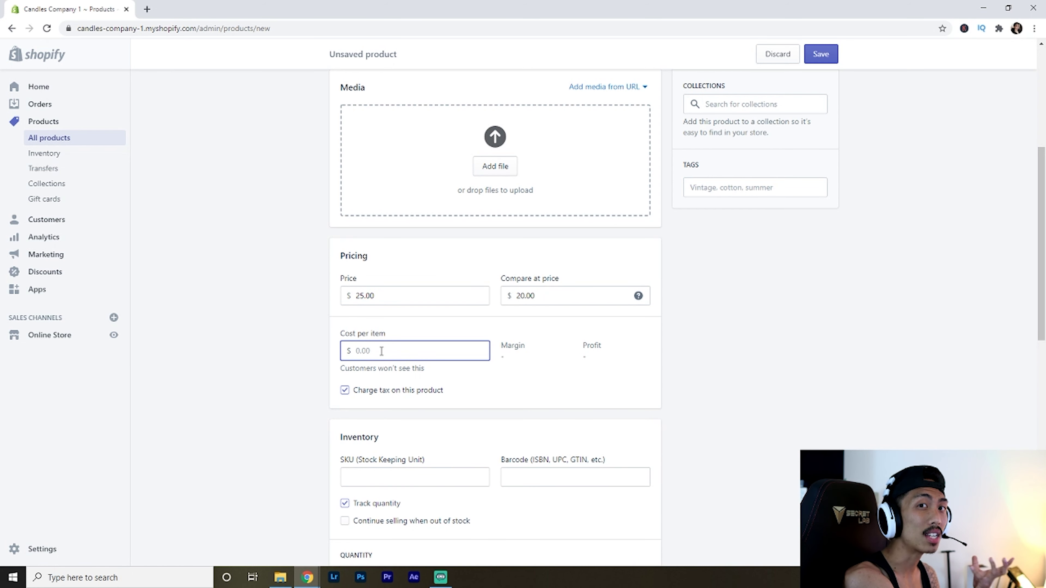
{"action": "type", "text": "5.75"}
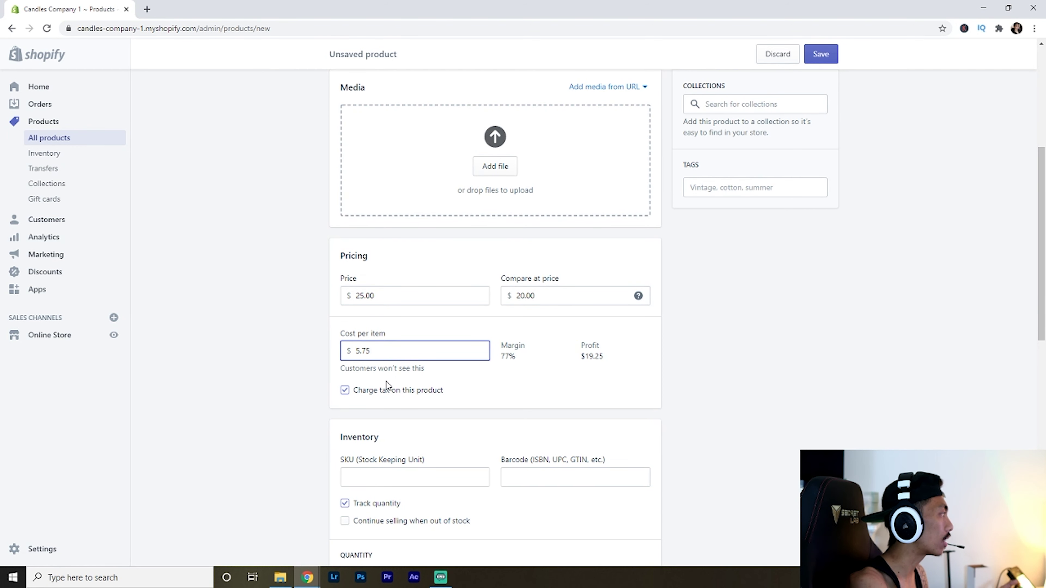
Set the product's available inventory quantity to 5, leaving the SKU and barcode empty
{"action": "scroll", "coordinate": [354, 414], "scroll_direction": "down", "scroll_amount": 6}
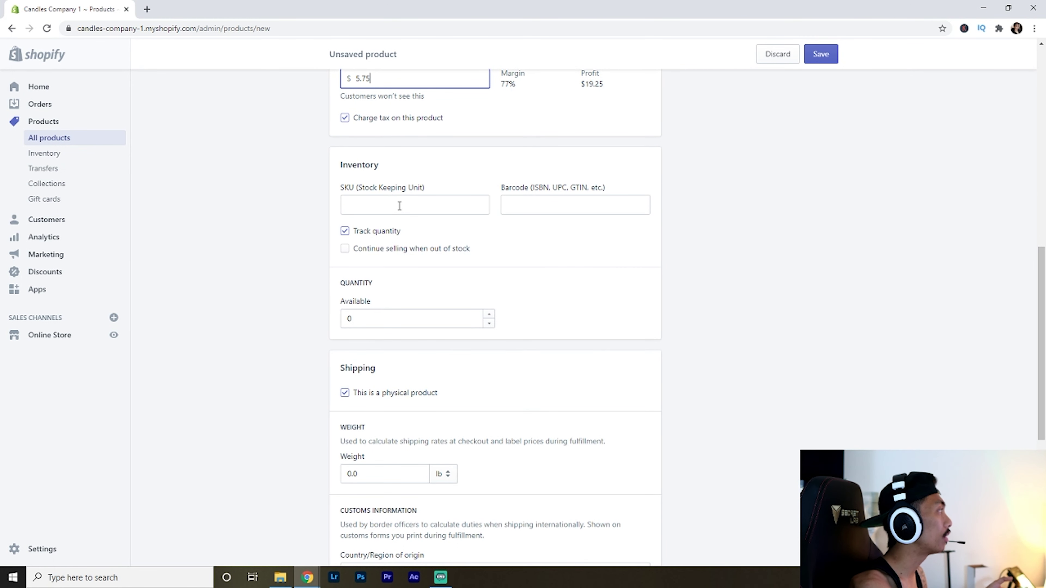
{"action": "left_click", "coordinate": [401, 205]}
{"action": "left_click", "coordinate": [549, 199]}
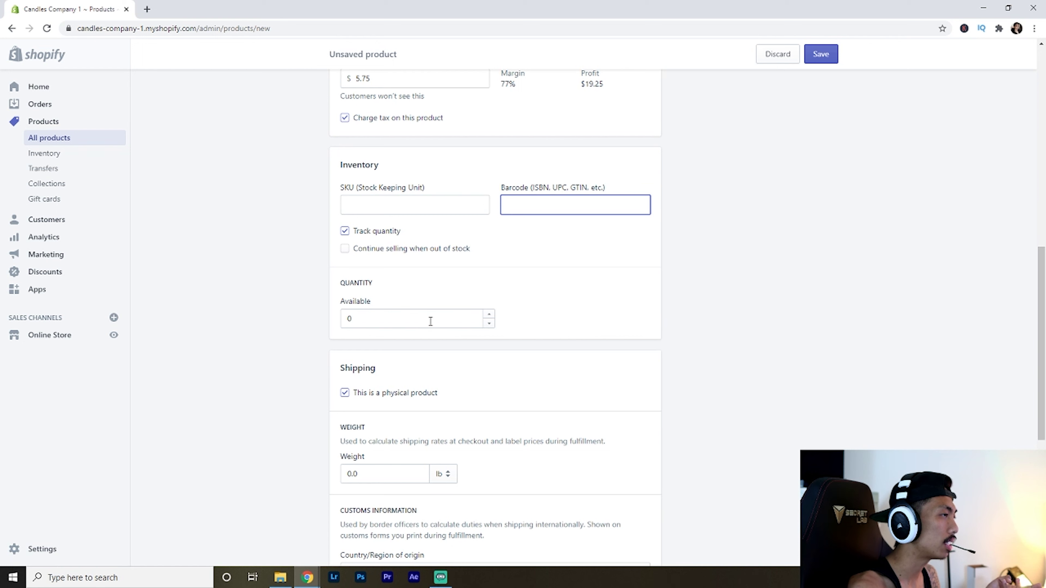
{"action": "left_click", "coordinate": [397, 317]}
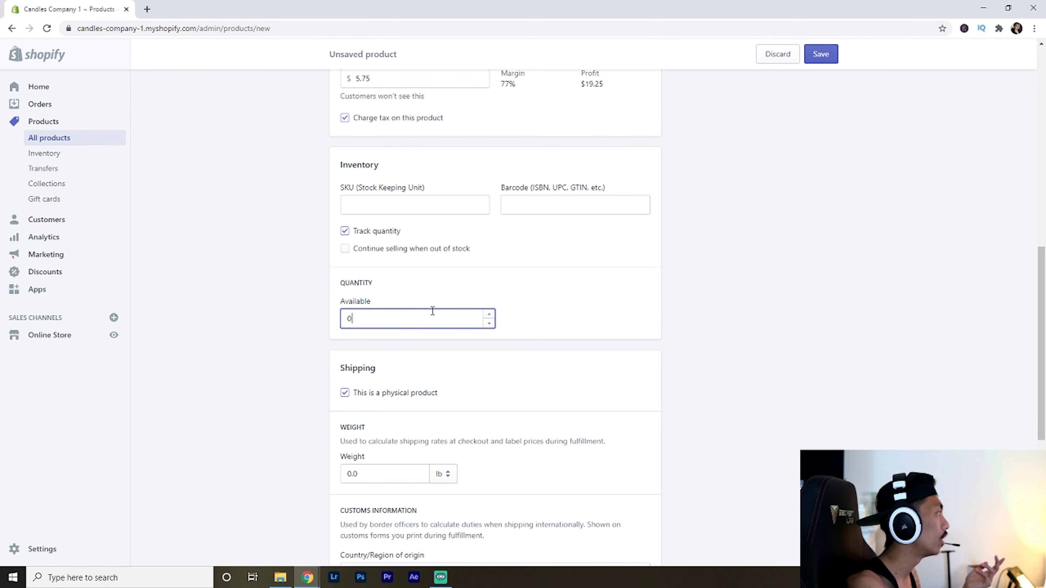
{"action": "double_click", "coordinate": [398, 316]}
{"action": "type", "text": "5"}
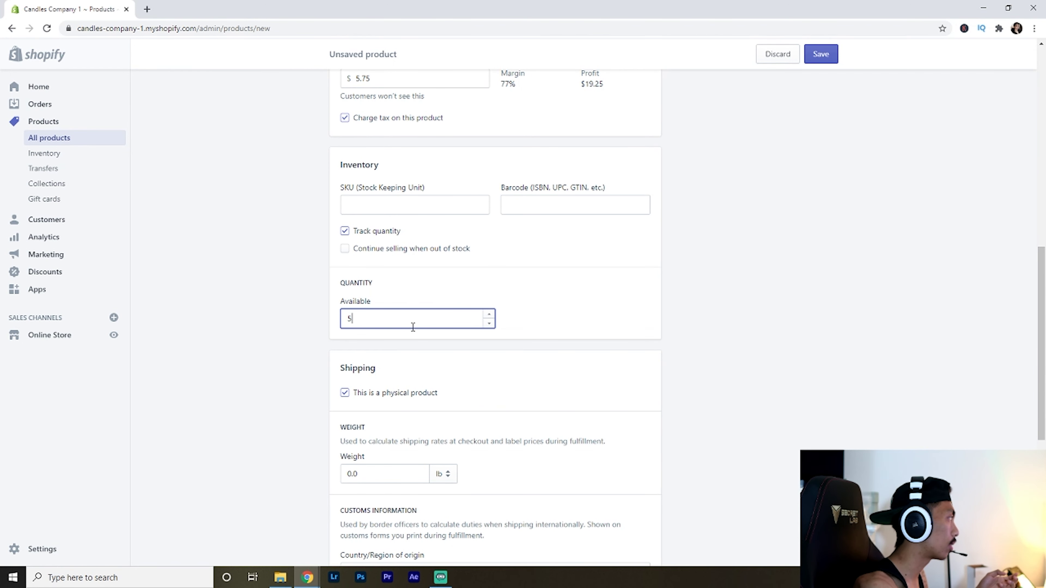
{"action": "left_click", "coordinate": [595, 299]}
Examine the product's shipping settings, including the weight and customs information
{"action": "scroll", "coordinate": [702, 336], "scroll_direction": "down", "scroll_amount": 1}
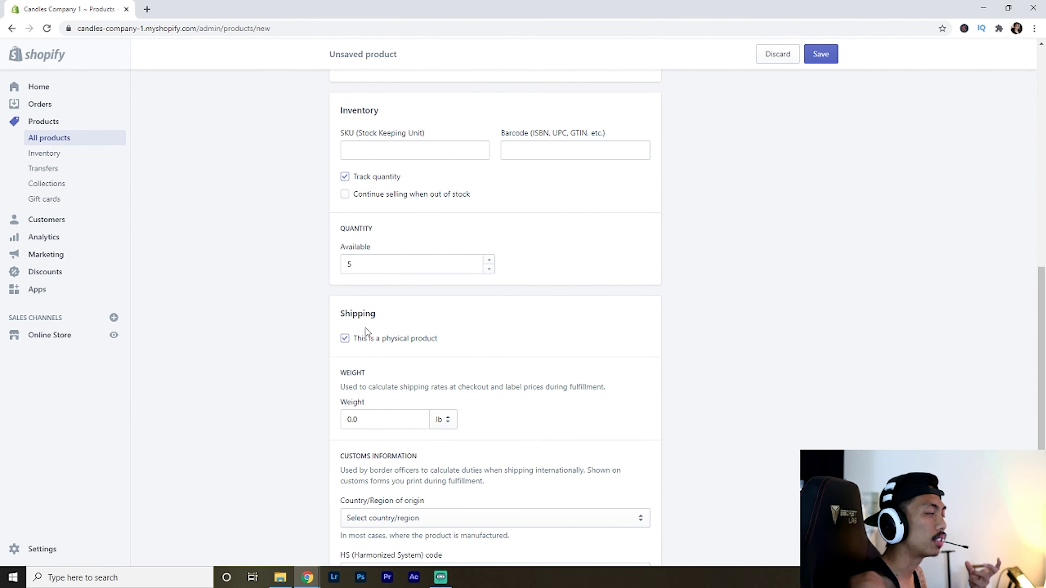
{"action": "scroll", "coordinate": [451, 326], "scroll_direction": "down", "scroll_amount": 2}
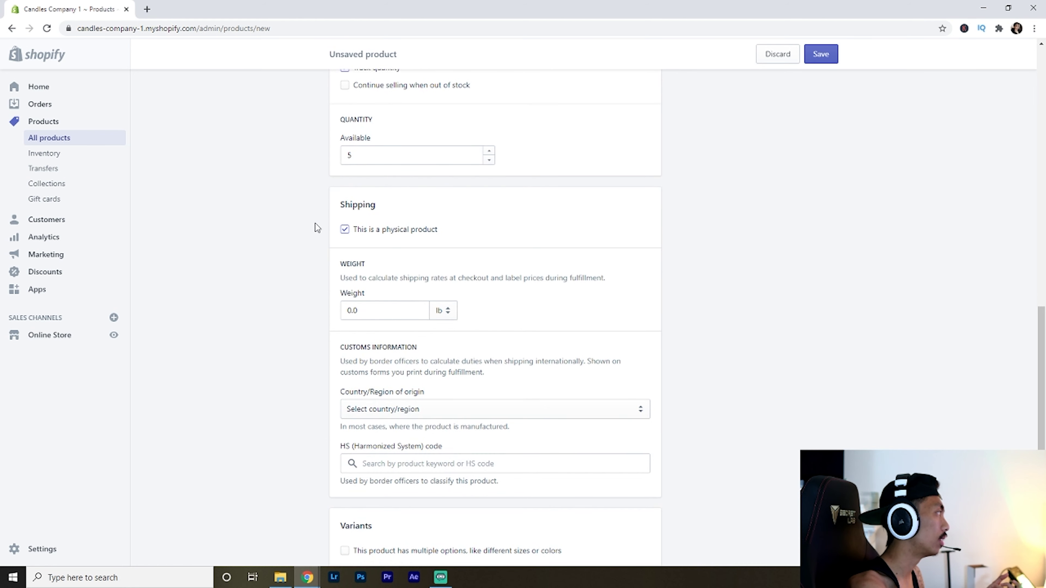
{"action": "scroll", "coordinate": [320, 228], "scroll_direction": "down", "scroll_amount": 1}
{"action": "double_click", "coordinate": [375, 253]}
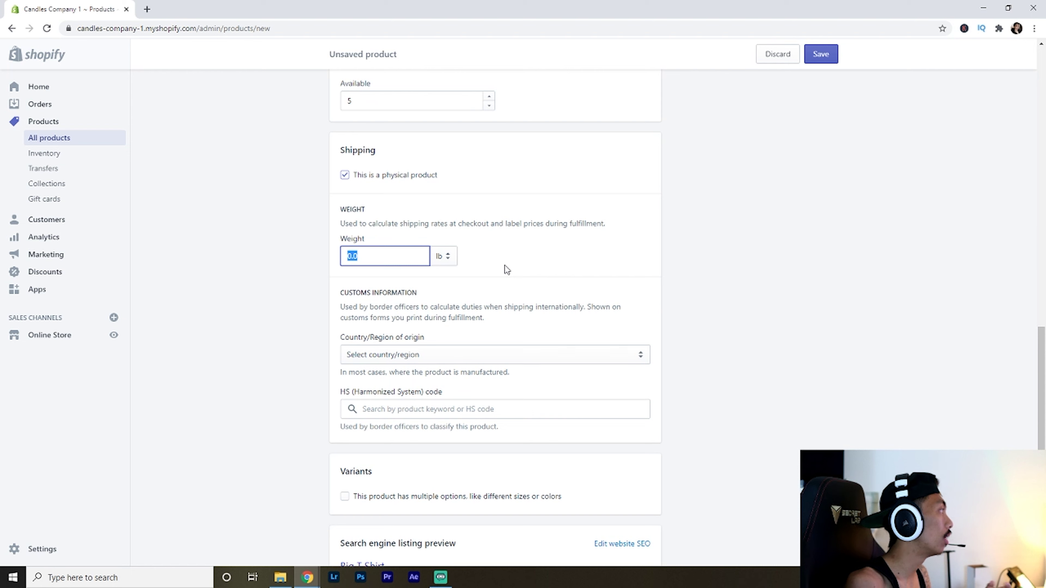
{"action": "left_click", "coordinate": [378, 259]}
{"action": "double_click", "coordinate": [377, 260]}
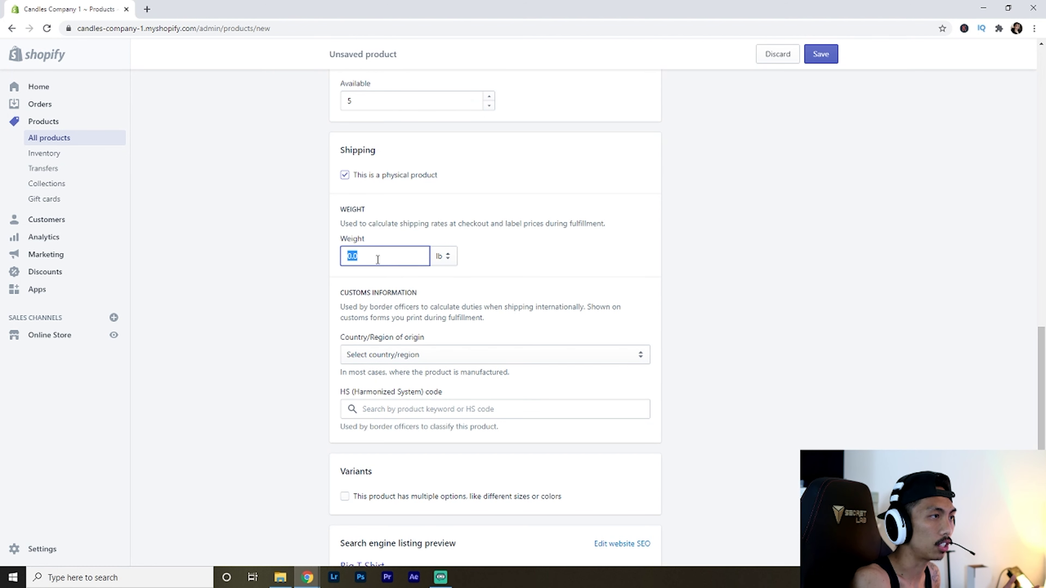
{"action": "left_click", "coordinate": [668, 280]}
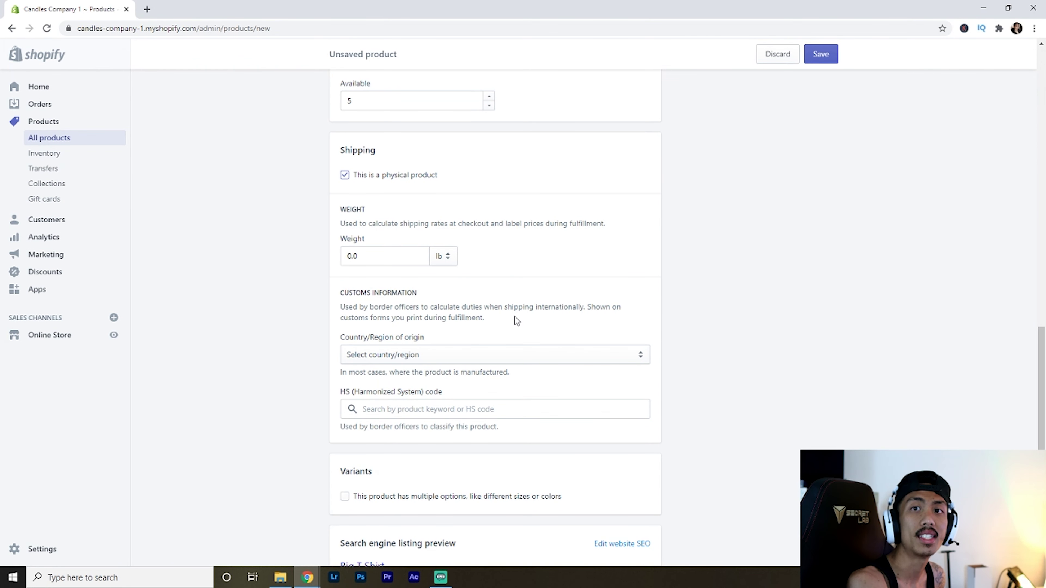
Enable variants so the product has multiple options, such as different sizes or colors
{"action": "scroll", "coordinate": [738, 407], "scroll_direction": "down", "scroll_amount": 2}
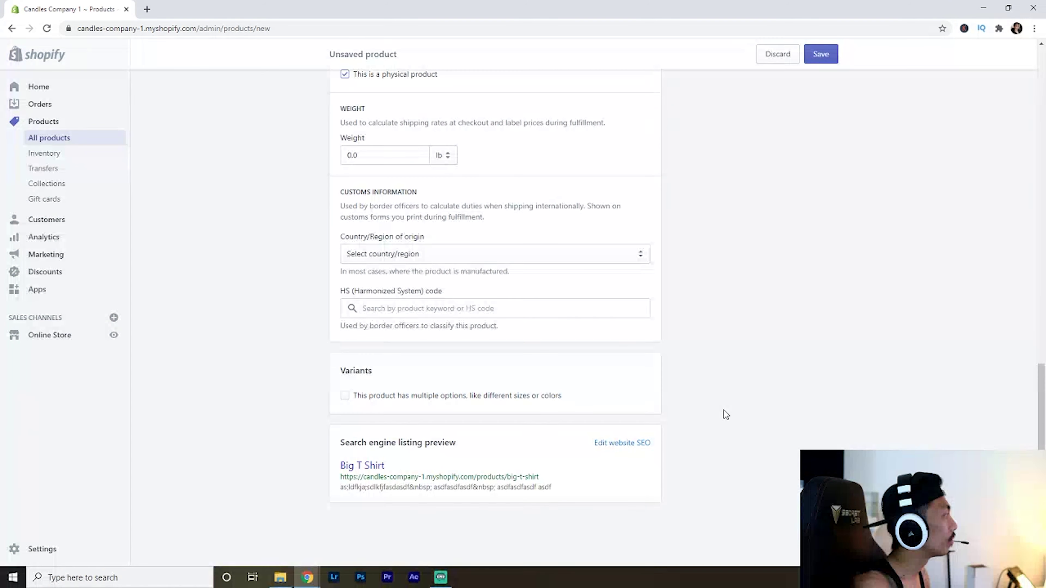
{"action": "left_click", "coordinate": [345, 396]}
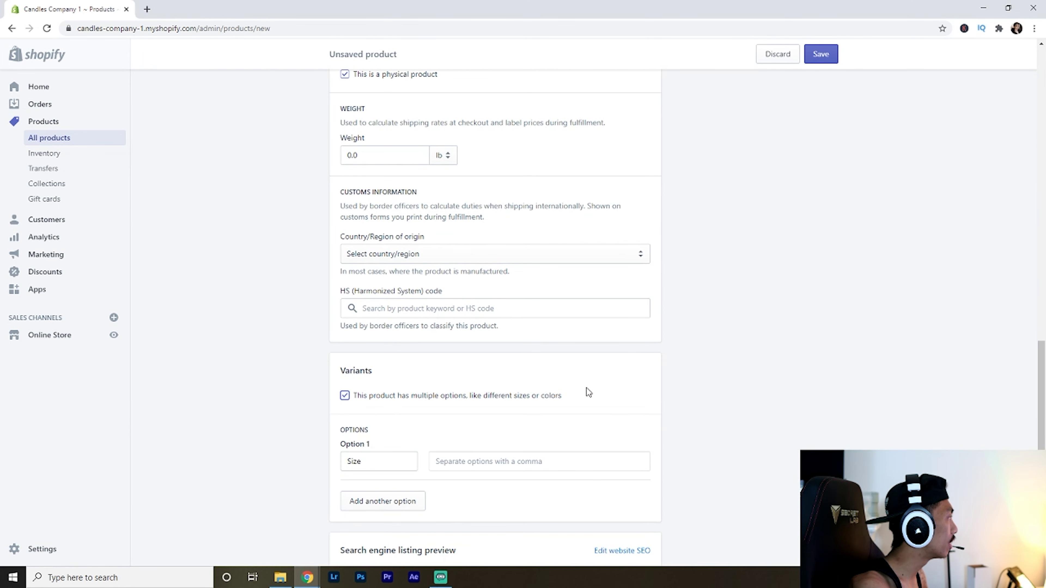
{"action": "scroll", "coordinate": [554, 387], "scroll_direction": "down", "scroll_amount": 2}
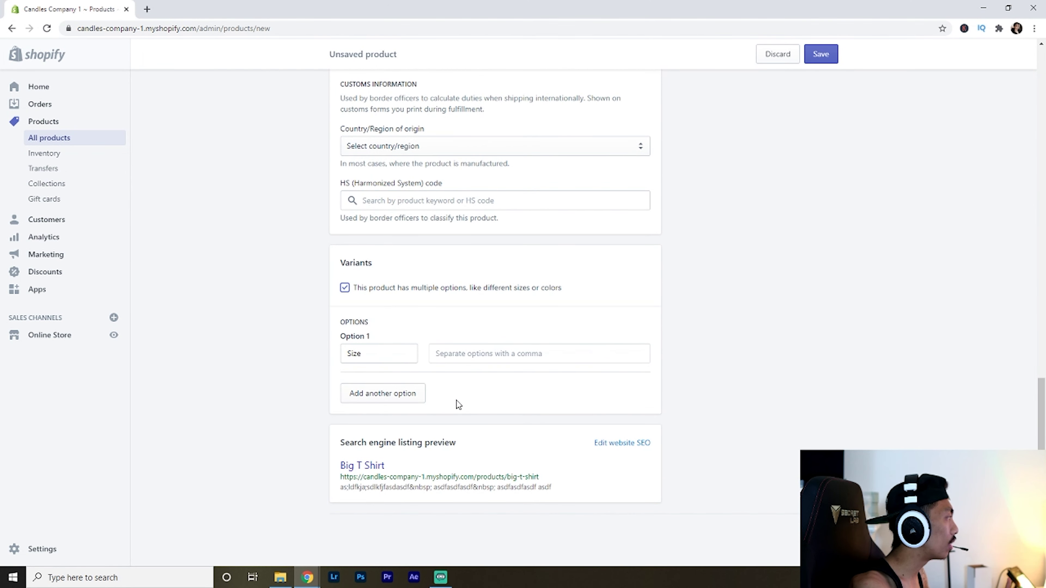
Add Color and Material as two more variant options alongside the product's Size option
{"action": "left_click", "coordinate": [405, 394]}
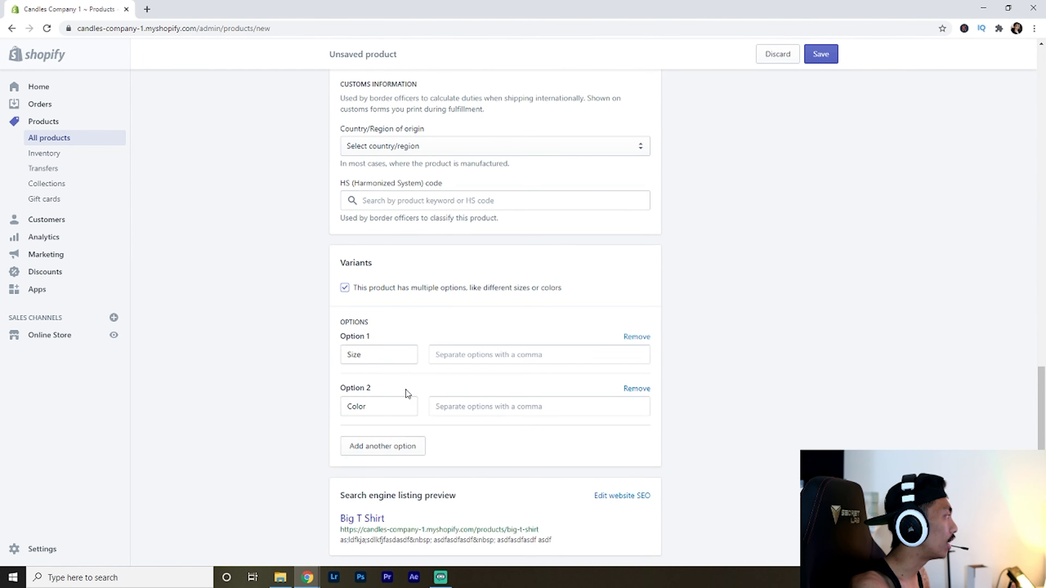
{"action": "left_click", "coordinate": [368, 445]}
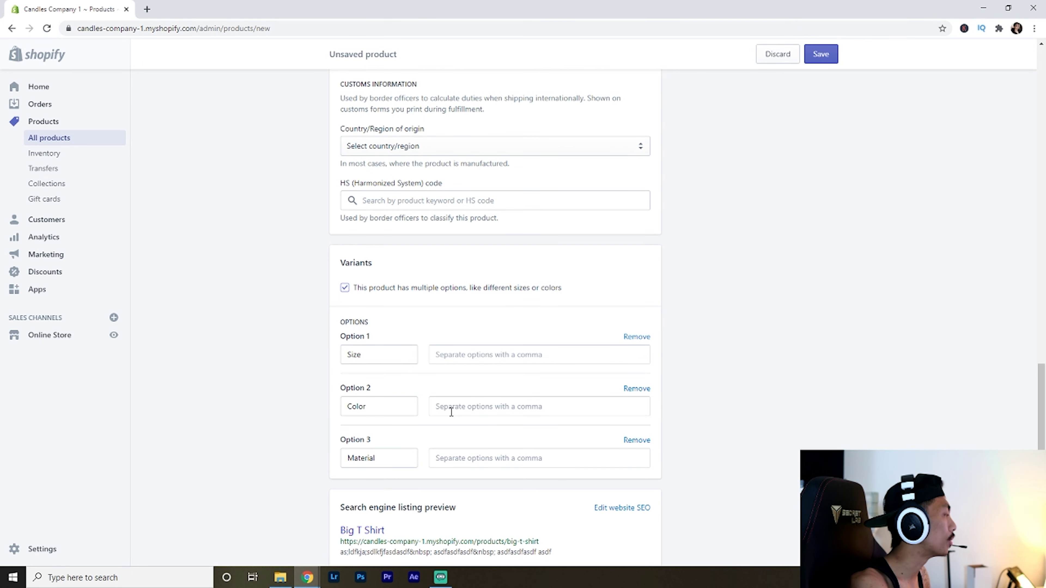
Give the Size option the values small and medium, and remove that option from the variants
{"action": "left_click", "coordinate": [466, 356]}
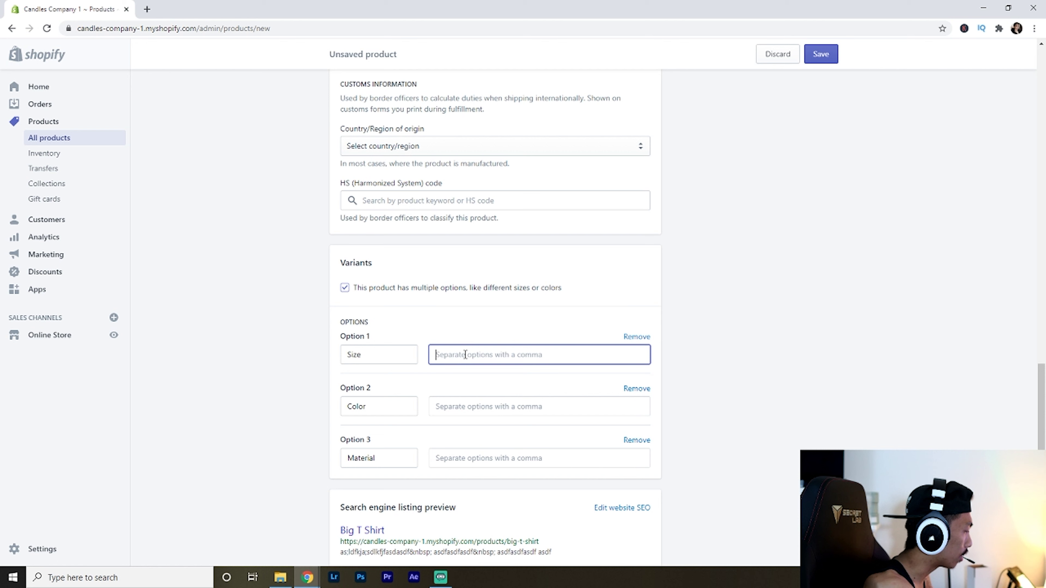
{"action": "type", "text": "small,"}
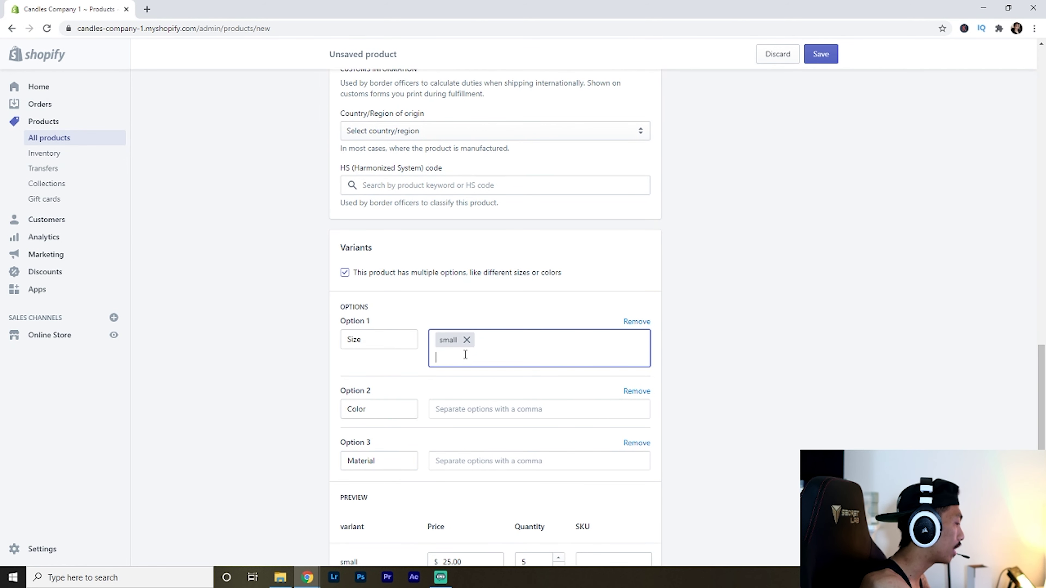
{"action": "type", "text": "medium.,"}
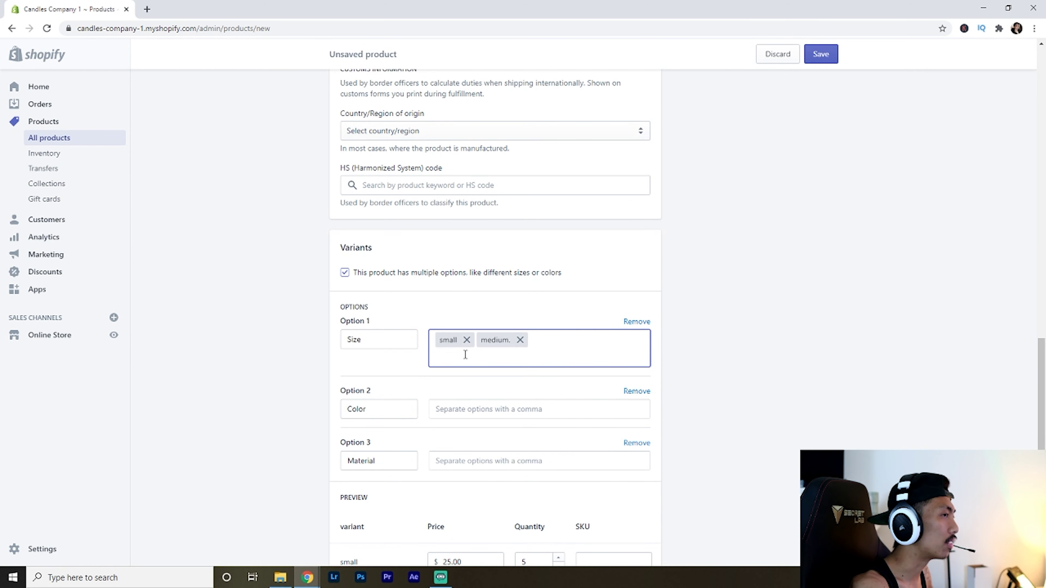
{"action": "scroll", "coordinate": [465, 354], "scroll_direction": "down", "scroll_amount": 5}
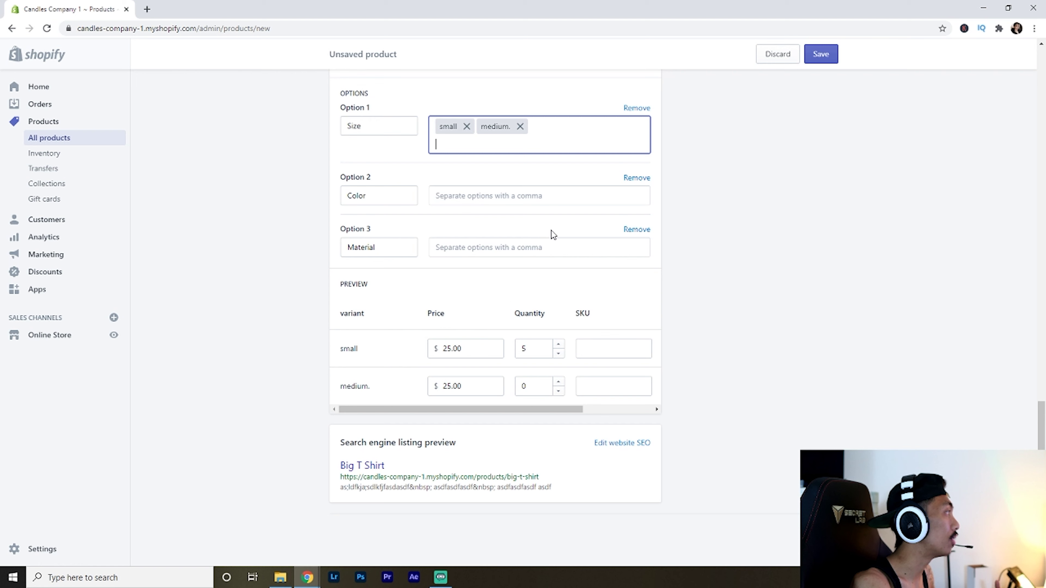
{"action": "left_click", "coordinate": [636, 108]}
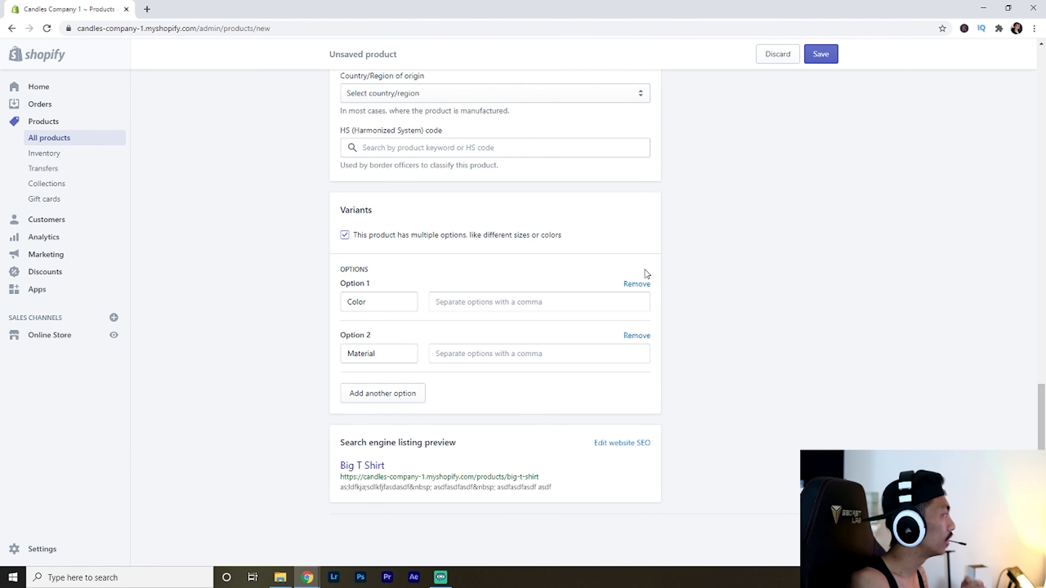
Set the product's search engine page title to "Big T Shirt By Small T Shirt Company" and its description to "asdfasdfafd"
{"action": "left_click", "coordinate": [628, 445]}
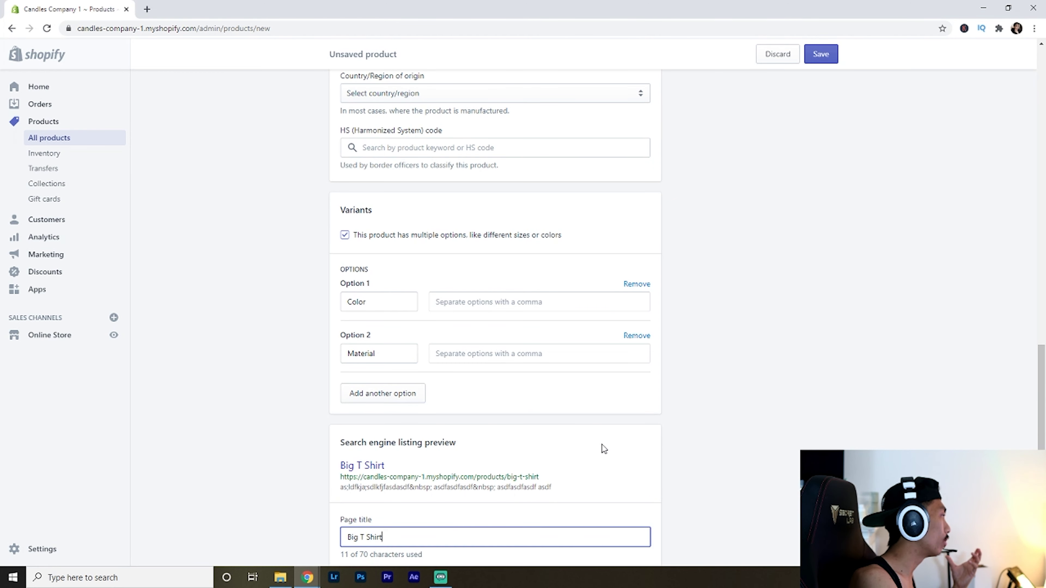
{"action": "scroll", "coordinate": [737, 329], "scroll_direction": "down", "scroll_amount": 3}
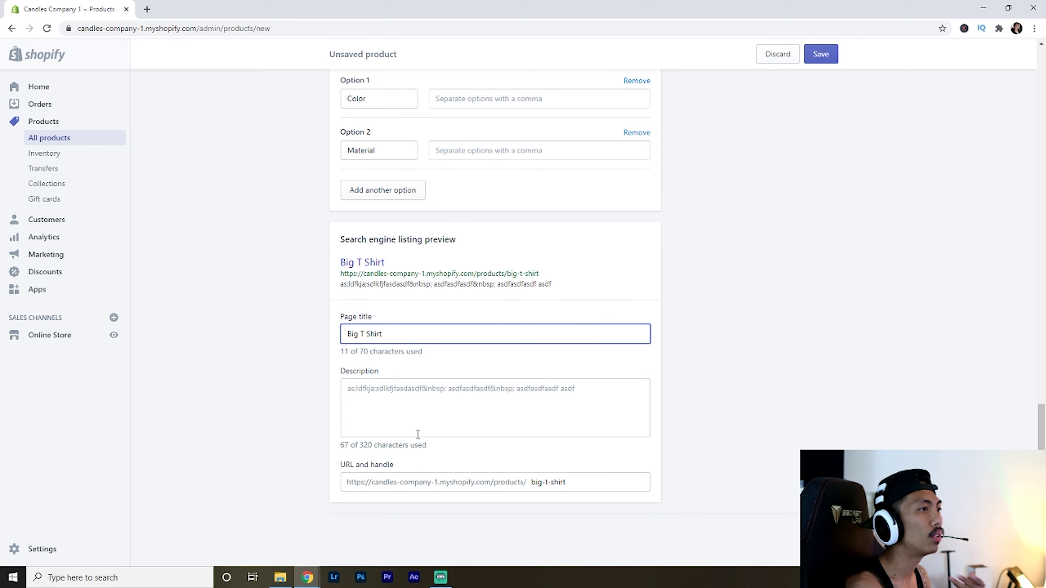
{"action": "left_click", "coordinate": [425, 407]}
{"action": "key", "text": "ctrl+a"}
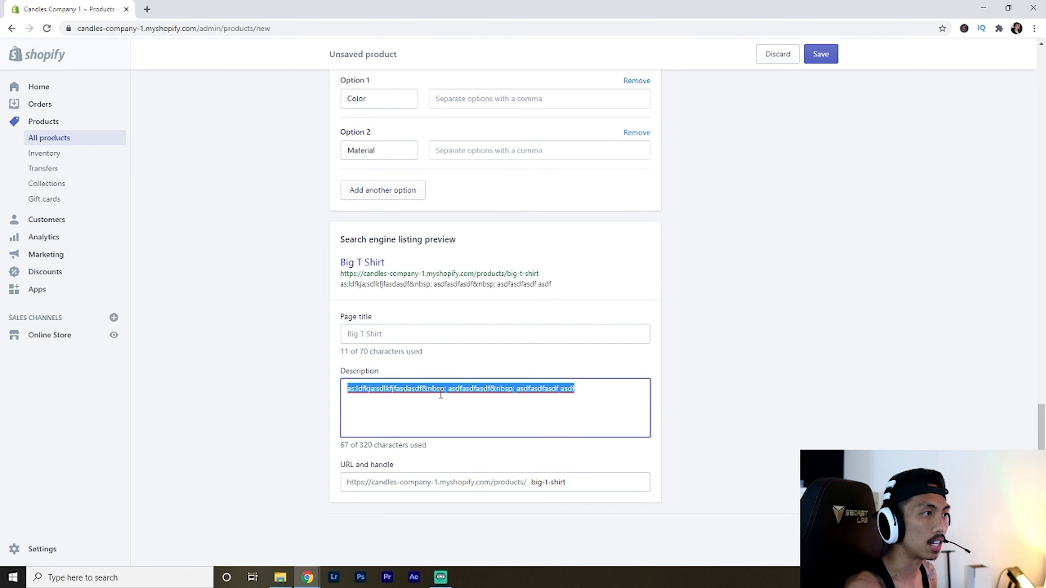
{"action": "left_click", "coordinate": [381, 376]}
{"action": "left_click", "coordinate": [346, 402]}
{"action": "left_click", "coordinate": [409, 339]}
{"action": "type", "text": "B"}
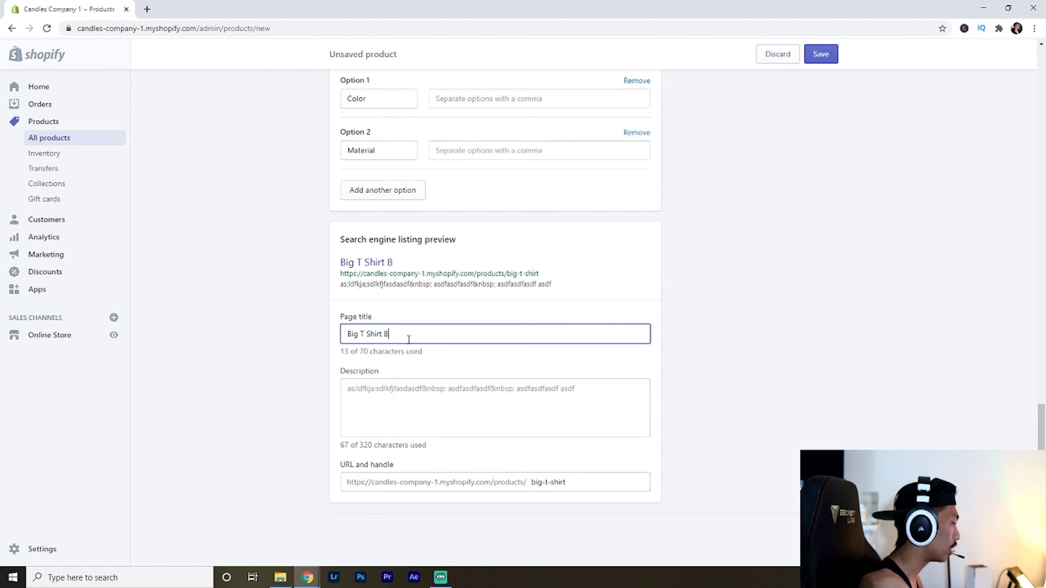
{"action": "type", "text": "y :Small T s"}
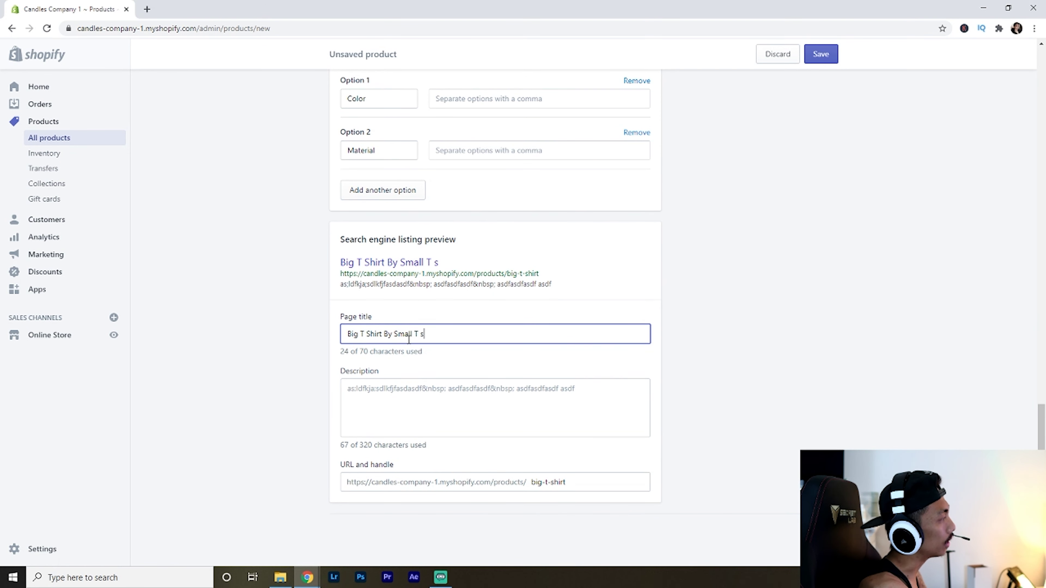
{"action": "key", "text": "BackSpace"}
{"action": "type", "text": "Shirt C"}
{"action": "type", "text": "omap"}
{"action": "key", "text": "BackSpace"}
{"action": "key", "text": "BackSpace"}
{"action": "type", "text": "pany"}
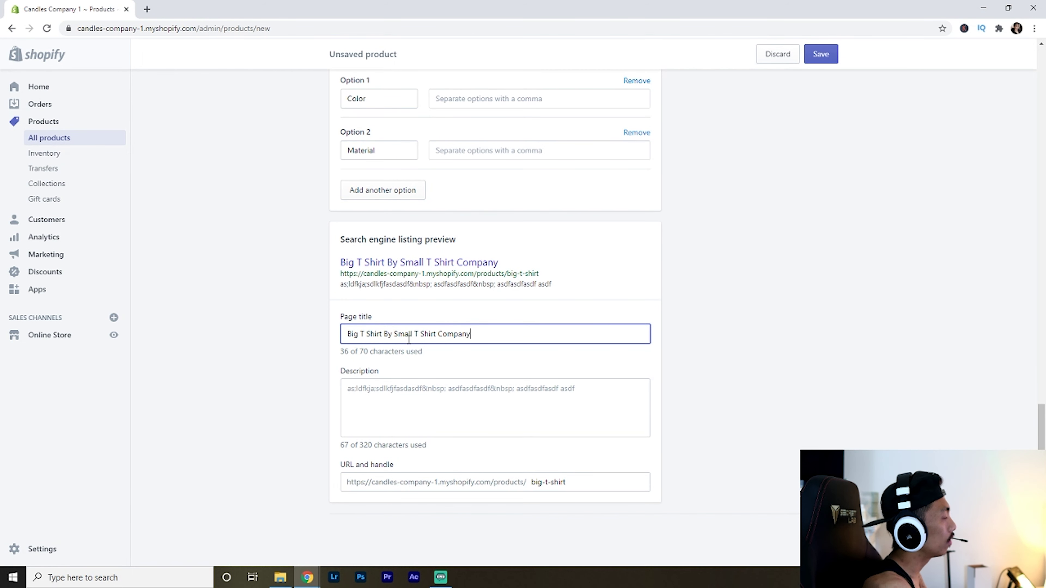
{"action": "triple_click", "coordinate": [411, 409]}
{"action": "type", "text": "asdfasdfafd"}
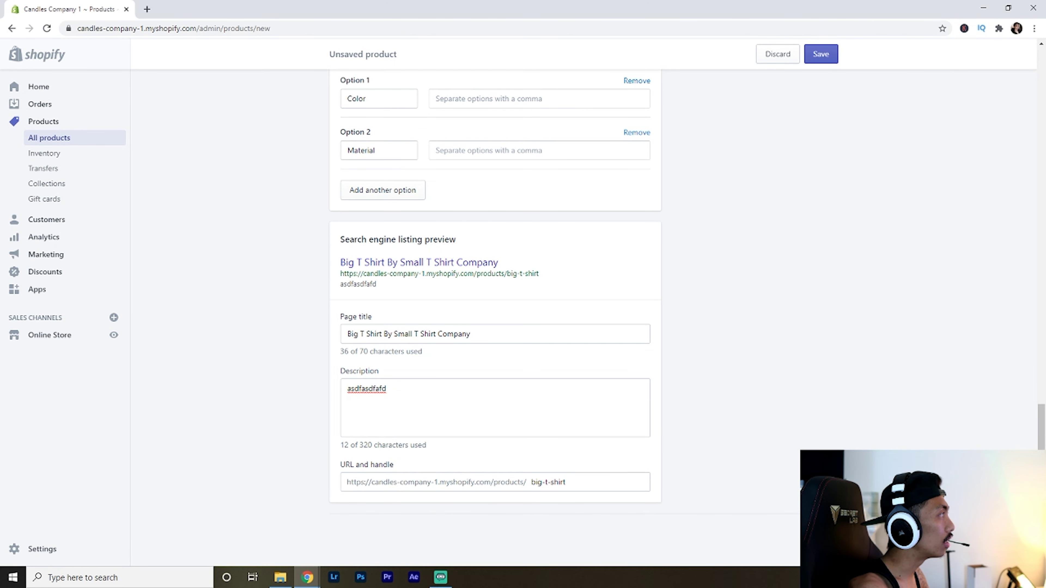
Examine the product's organization fields: product type, vendor, collections and tags
{"action": "scroll", "coordinate": [765, 299], "scroll_direction": "up", "scroll_amount": 15}
{"action": "left_click", "coordinate": [759, 287]}
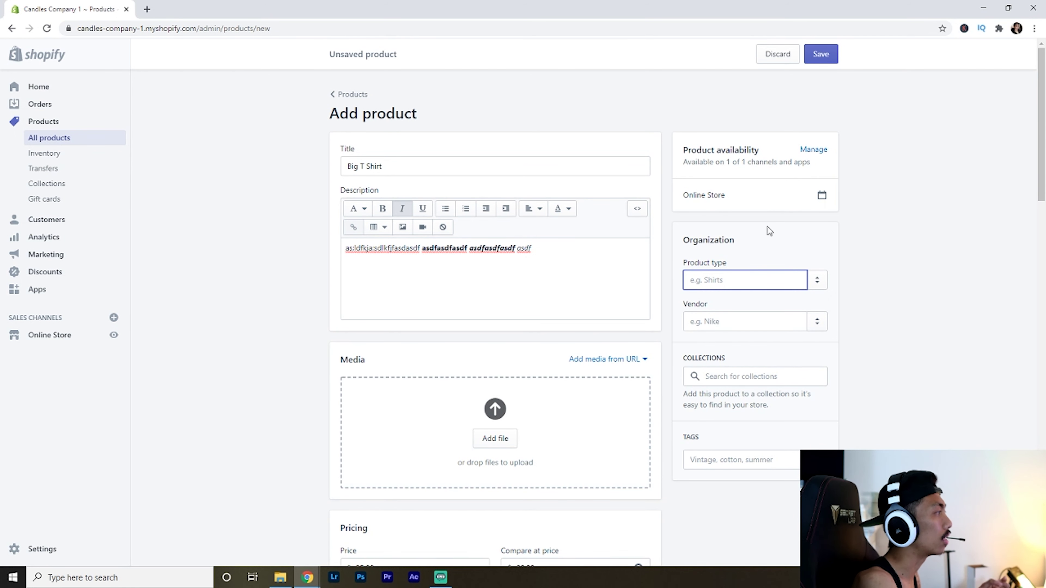
{"action": "left_click", "coordinate": [765, 316]}
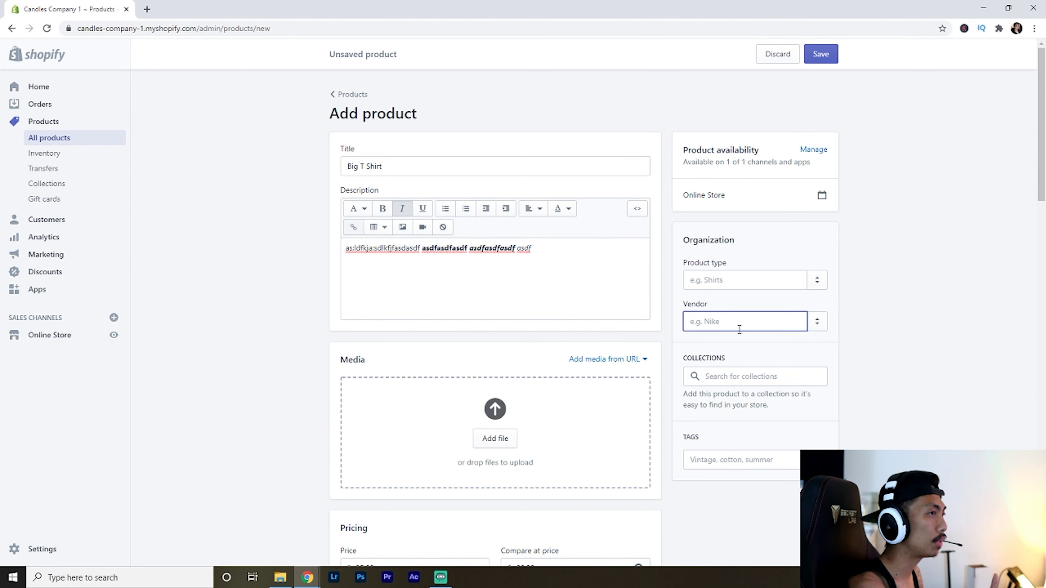
{"action": "left_click", "coordinate": [726, 369]}
{"action": "left_click", "coordinate": [856, 362]}
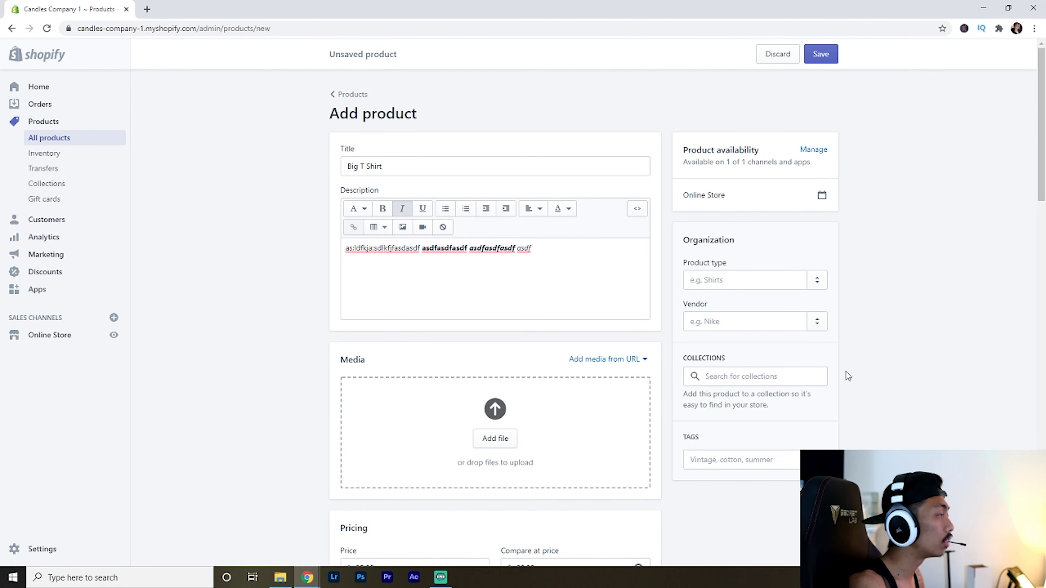
{"action": "left_click", "coordinate": [770, 458]}
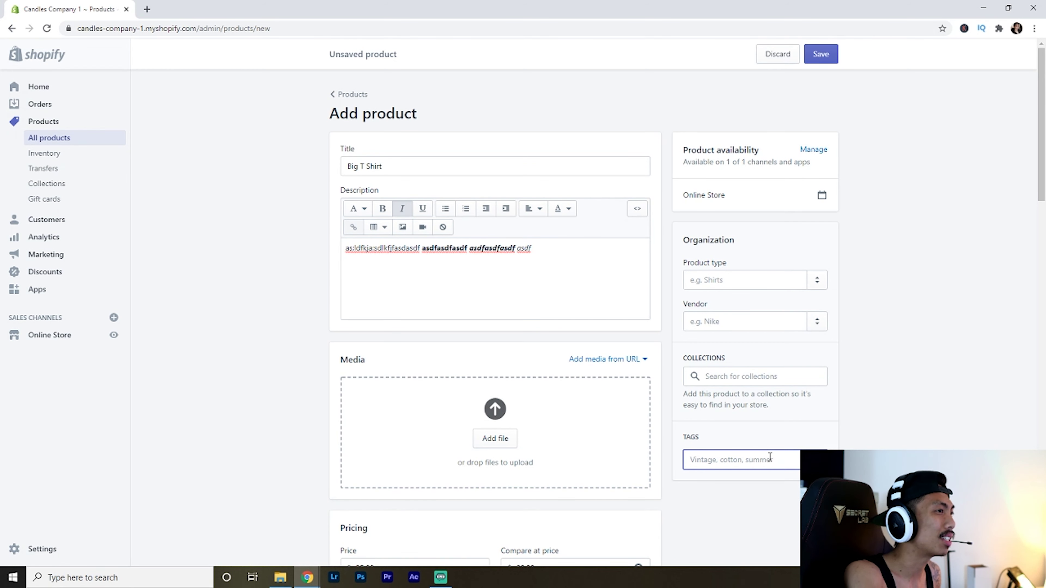
Leave the new product without saving to view the Inventory page, and open the Transfers page
{"action": "left_click", "coordinate": [61, 154]}
{"action": "left_click", "coordinate": [649, 337]}
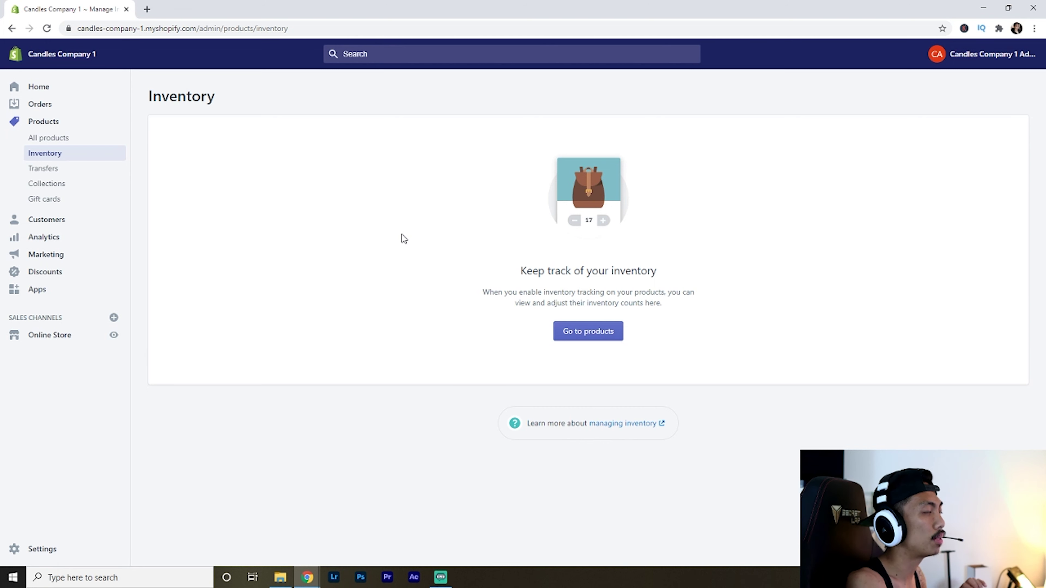
{"action": "left_click", "coordinate": [68, 170]}
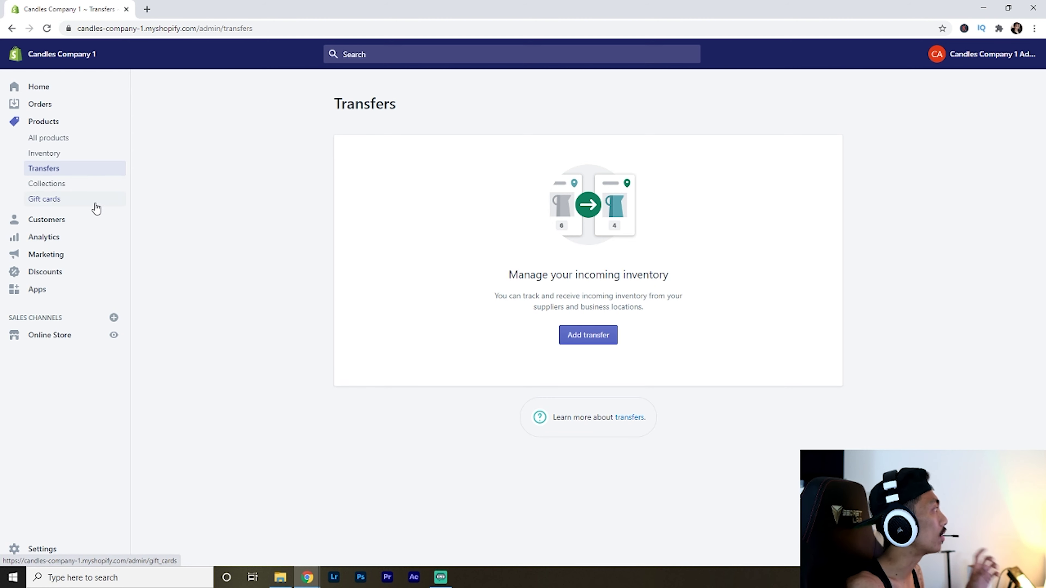
Start a new collection titled asdf and examine its automated collection type and product tag condition settings
{"action": "left_click", "coordinate": [80, 185]}
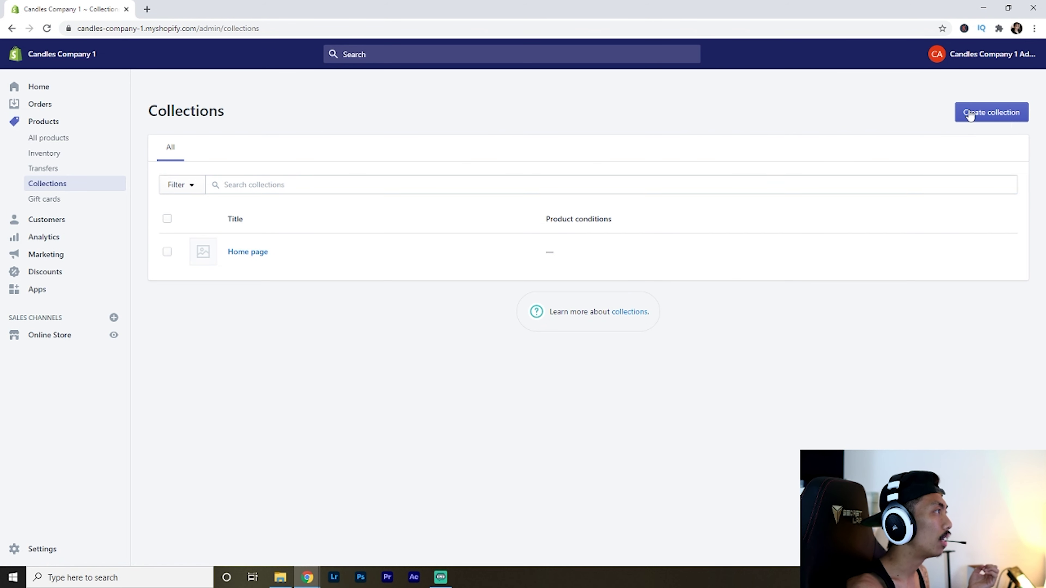
{"action": "left_click", "coordinate": [1008, 109]}
{"action": "scroll", "coordinate": [348, 274], "scroll_direction": "down", "scroll_amount": 5}
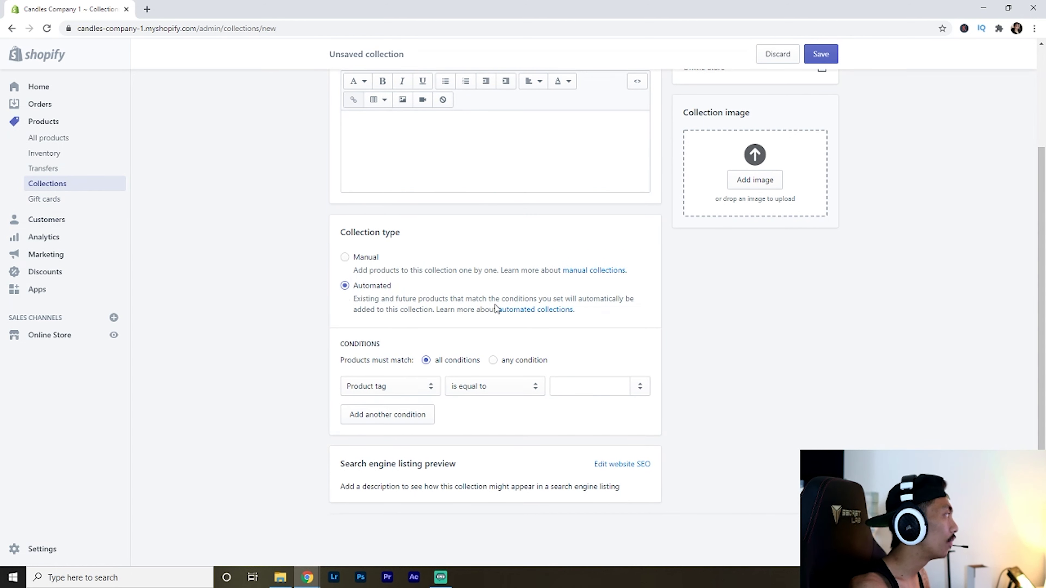
{"action": "left_click_drag", "start_coordinate": [374, 222], "coordinate": [307, 226]}
{"action": "left_click", "coordinate": [300, 228]}
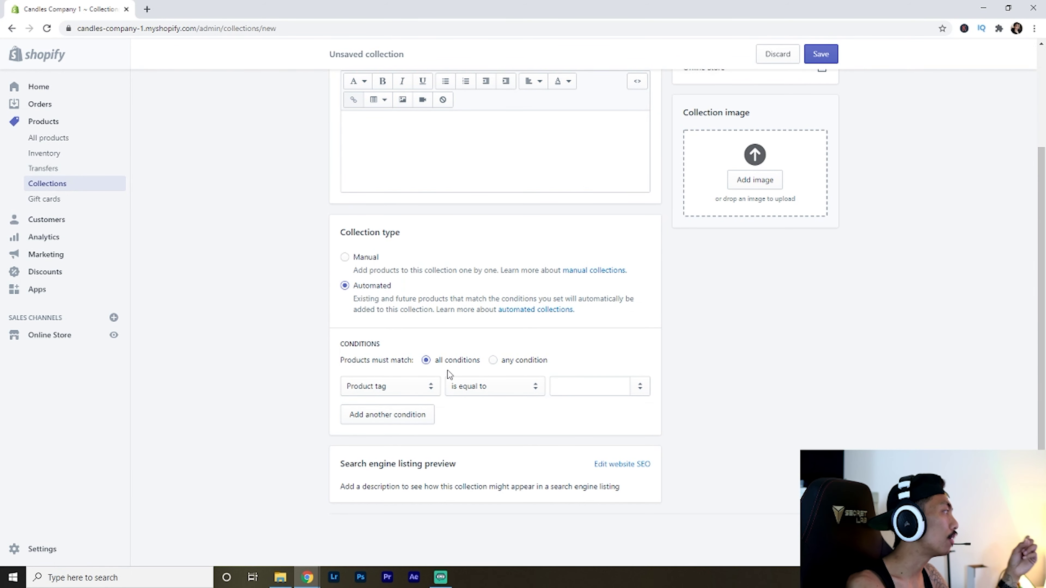
{"action": "left_click", "coordinate": [375, 389]}
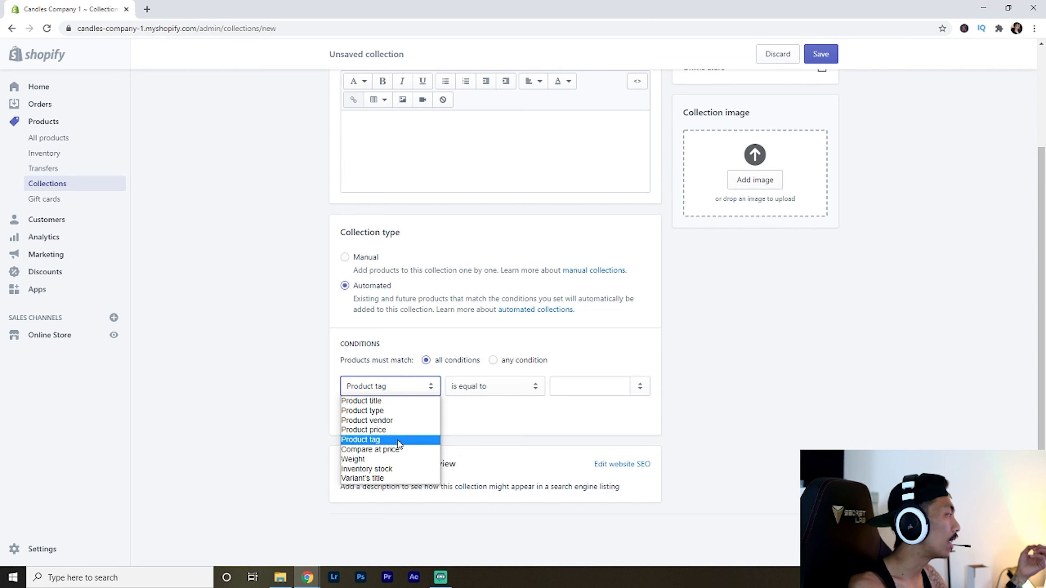
{"action": "left_click", "coordinate": [579, 383]}
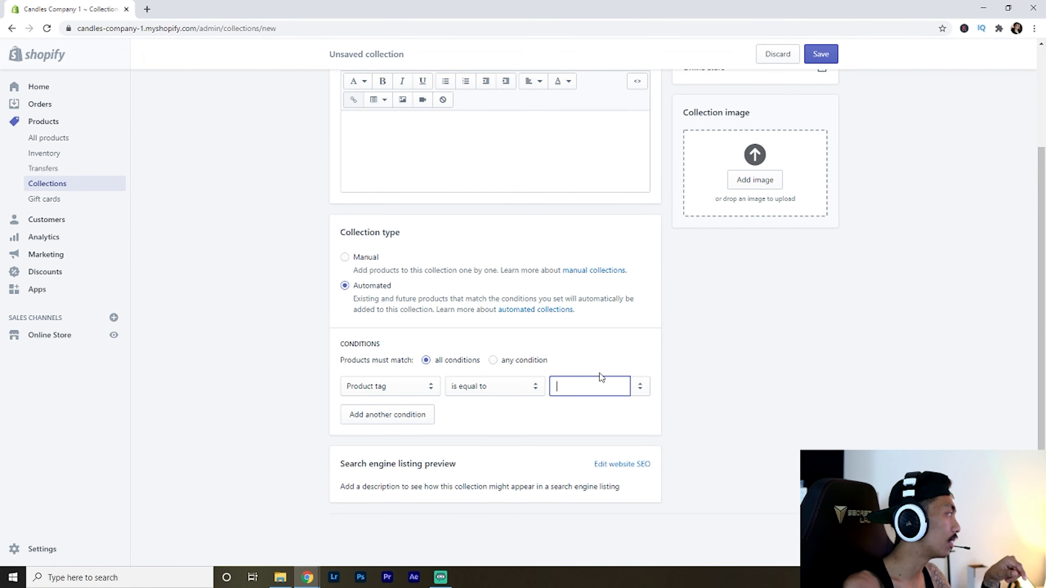
Examine the new collection's website SEO fields, including page title, description, and URL and handle
{"action": "left_click", "coordinate": [637, 463]}
{"action": "scroll", "coordinate": [748, 377], "scroll_direction": "down", "scroll_amount": 5}
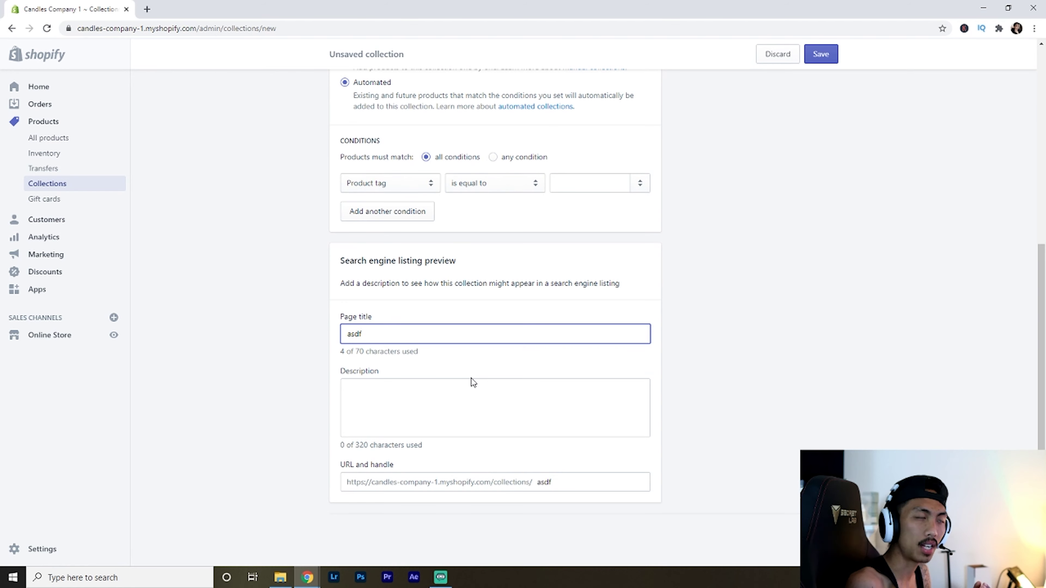
{"action": "scroll", "coordinate": [570, 353], "scroll_direction": "up", "scroll_amount": 6}
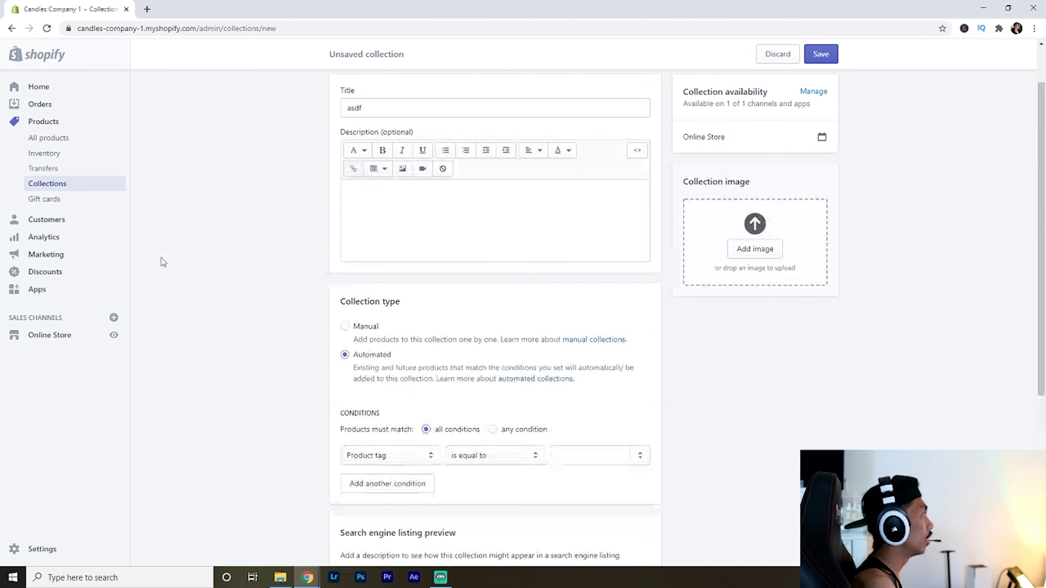
Leave the collection without saving to view the Gift cards page, and open the Customers page
{"action": "left_click", "coordinate": [53, 200]}
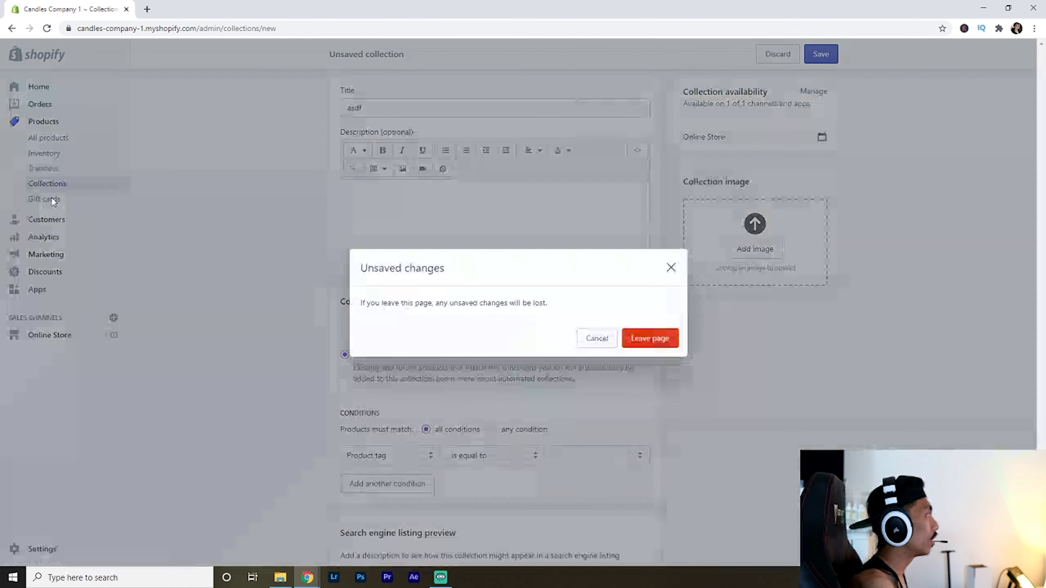
{"action": "left_click", "coordinate": [671, 269]}
{"action": "scroll", "coordinate": [794, 266], "scroll_direction": "up", "scroll_amount": 2}
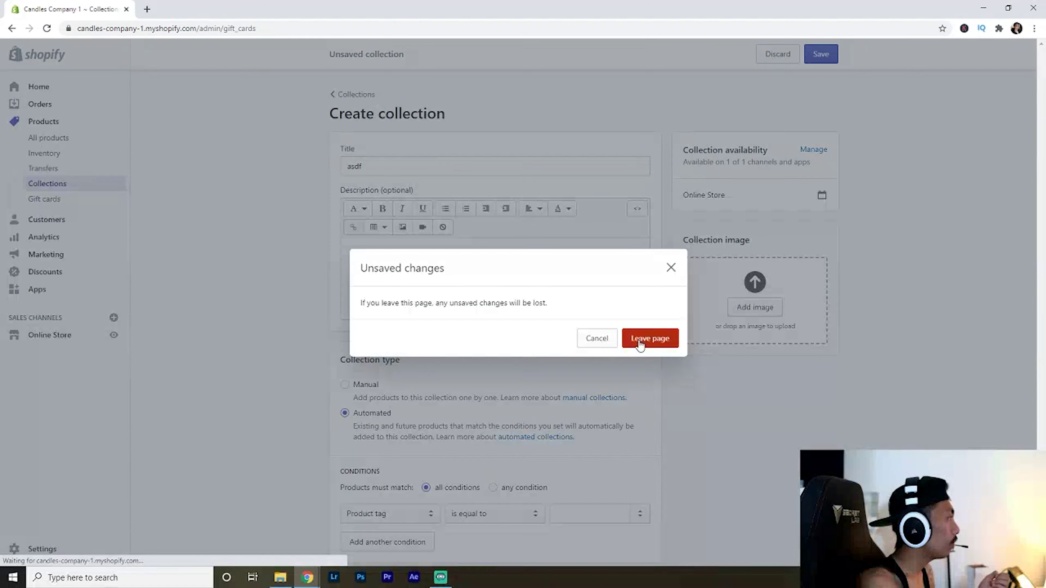
{"action": "left_click", "coordinate": [642, 341]}
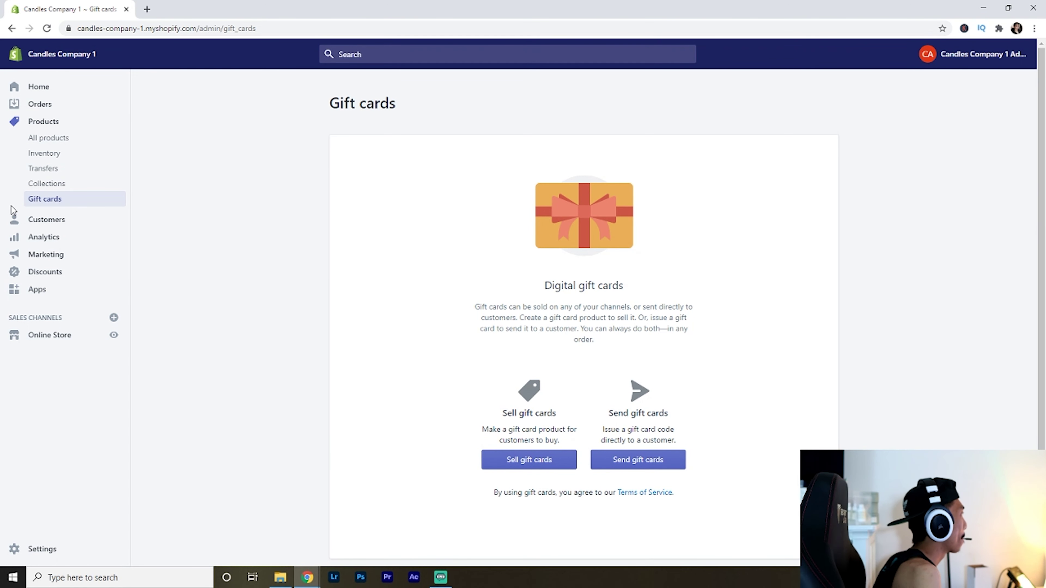
{"action": "left_click", "coordinate": [39, 219]}
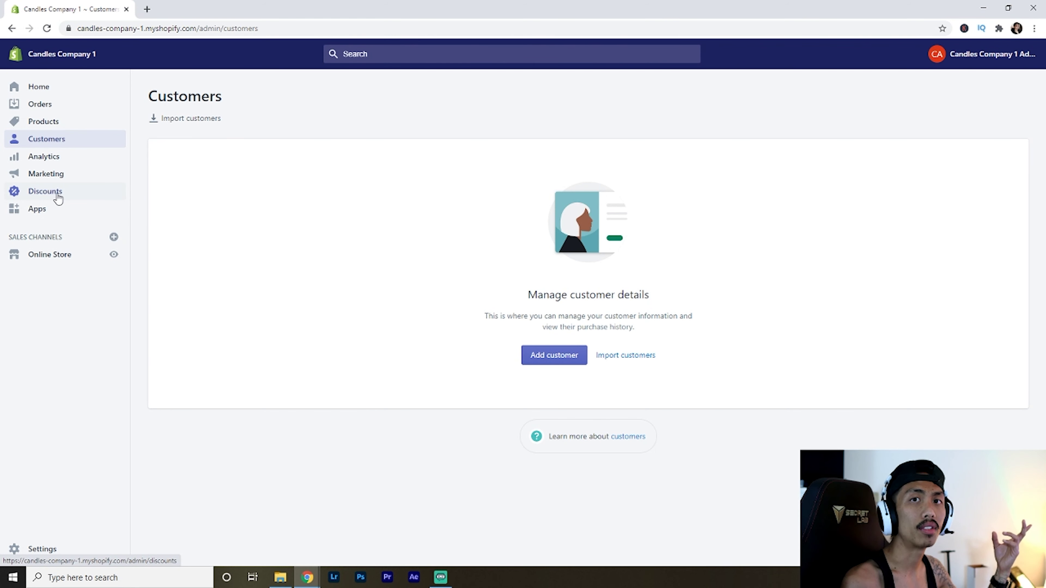
Examine the analytics overview dashboard's sales, session and order cards, and open the Reports page
{"action": "left_click", "coordinate": [76, 162]}
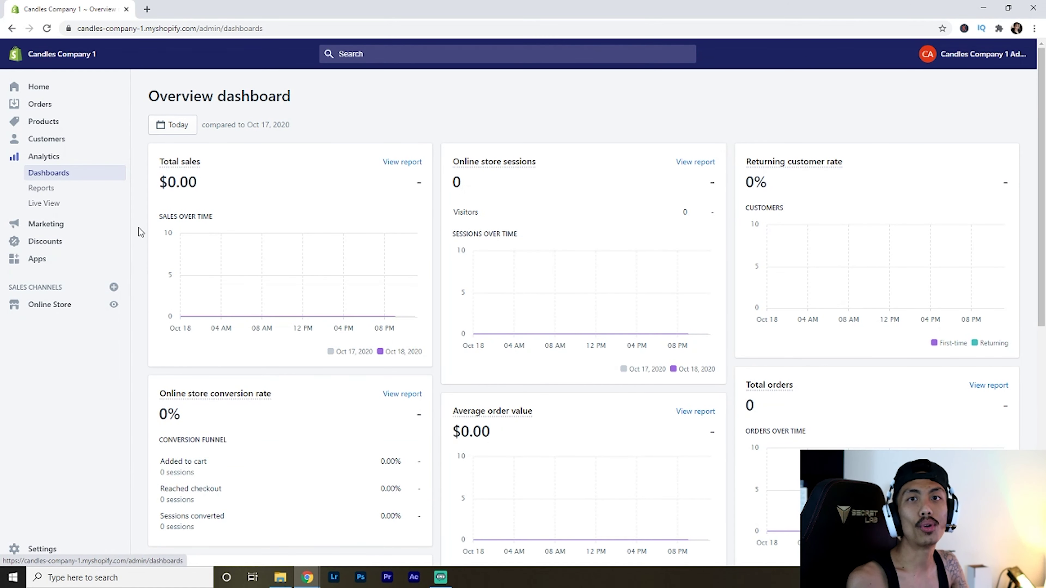
{"action": "scroll", "coordinate": [139, 228], "scroll_direction": "down", "scroll_amount": 10}
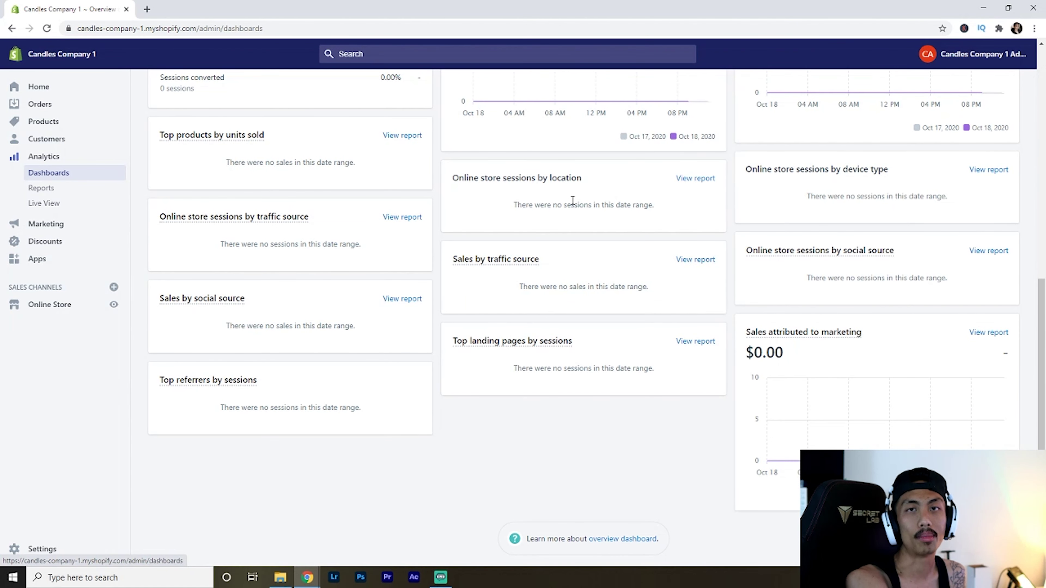
{"action": "scroll", "coordinate": [644, 336], "scroll_direction": "up", "scroll_amount": 10}
{"action": "scroll", "coordinate": [644, 336], "scroll_direction": "down", "scroll_amount": 4}
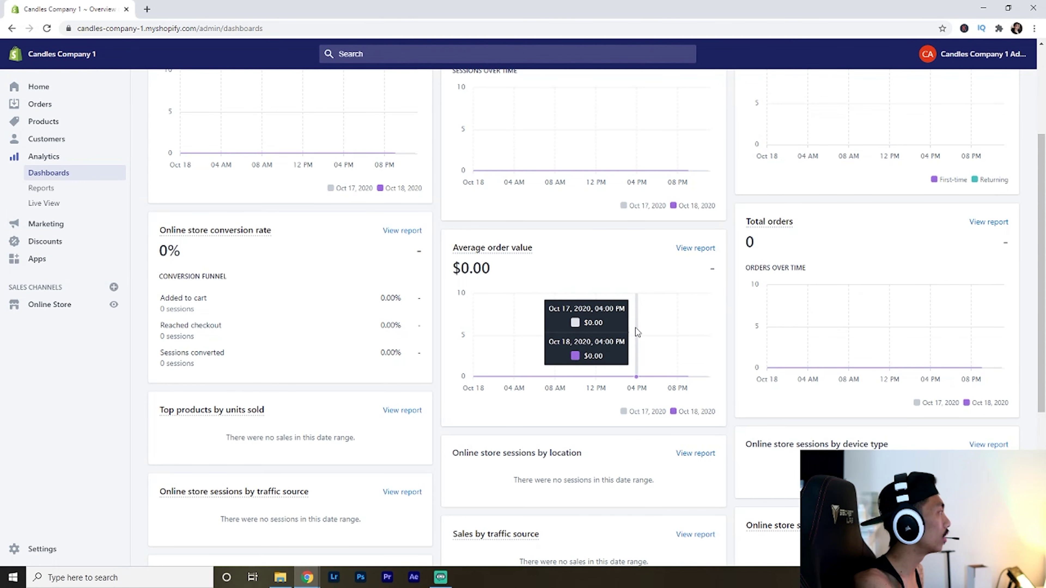
{"action": "left_click", "coordinate": [76, 188]}
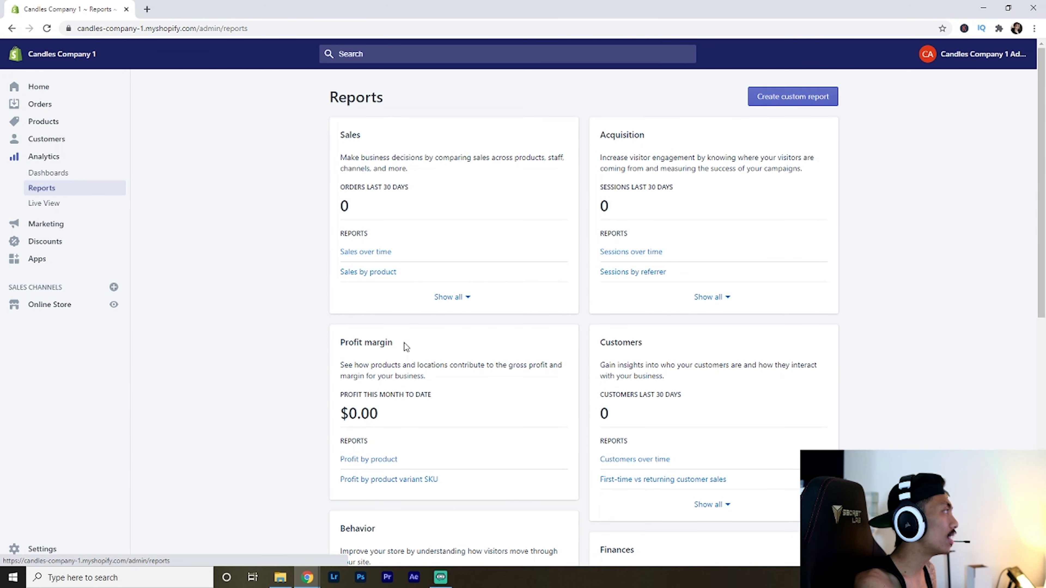
Examine the report categories on the Reports page, and view the visitor map in the analytics Live View
{"action": "scroll", "coordinate": [647, 283], "scroll_direction": "down", "scroll_amount": 5}
{"action": "scroll", "coordinate": [648, 283], "scroll_direction": "down", "scroll_amount": 6}
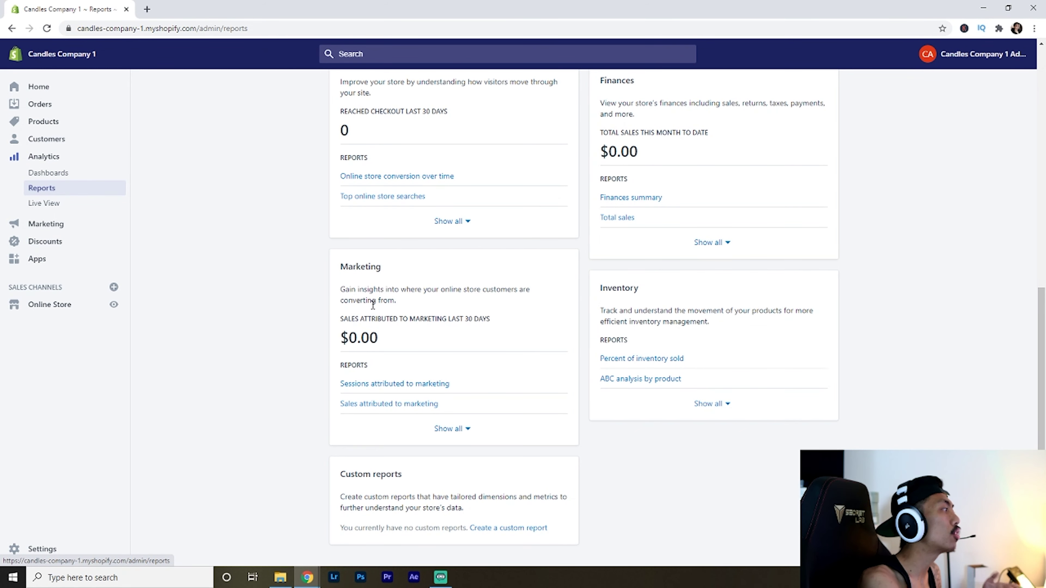
{"action": "scroll", "coordinate": [465, 343], "scroll_direction": "up", "scroll_amount": 3}
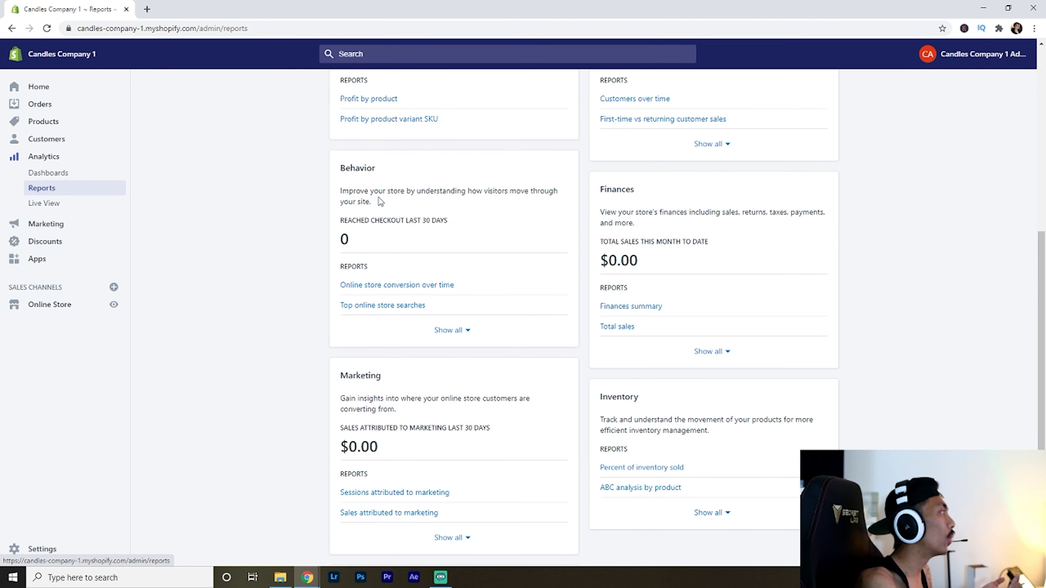
{"action": "scroll", "coordinate": [492, 247], "scroll_direction": "up", "scroll_amount": 6}
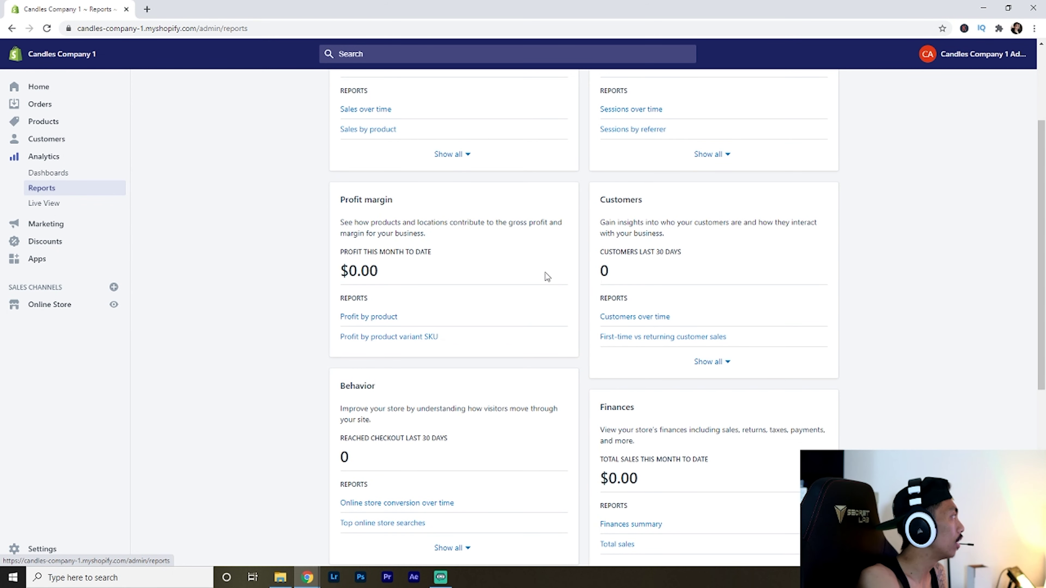
{"action": "left_click", "coordinate": [78, 206]}
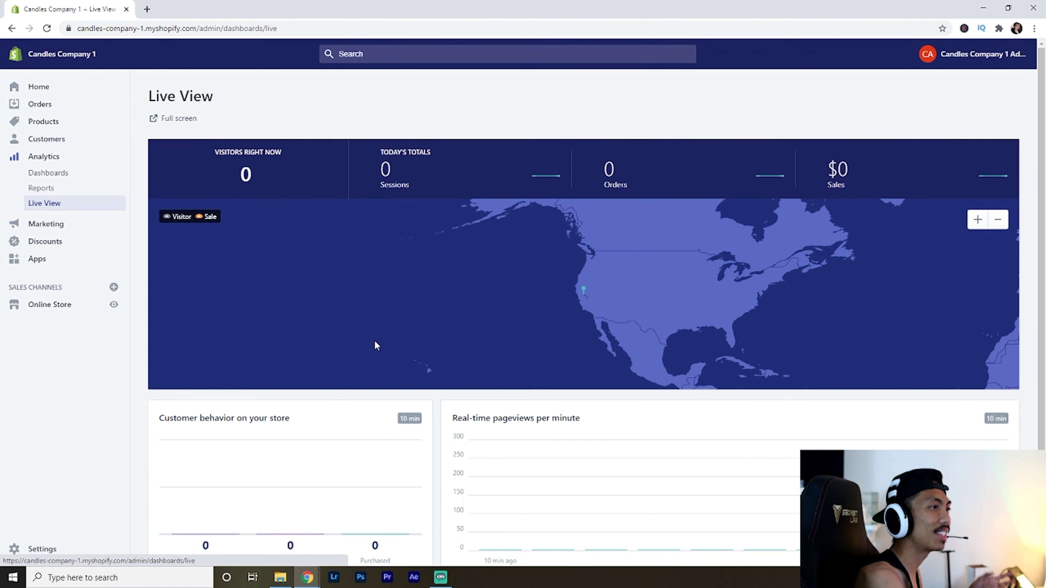
{"action": "left_click_drag", "start_coordinate": [706, 289], "coordinate": [623, 301]}
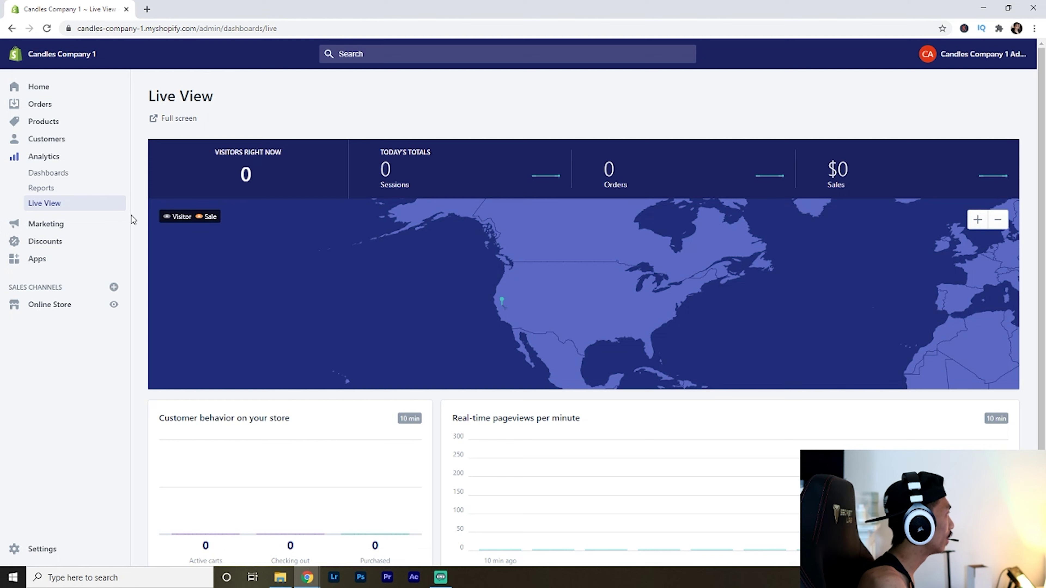
View the marketing overview with its recommended marketing apps, and look over the Campaigns and Automations pages
{"action": "left_click", "coordinate": [46, 224]}
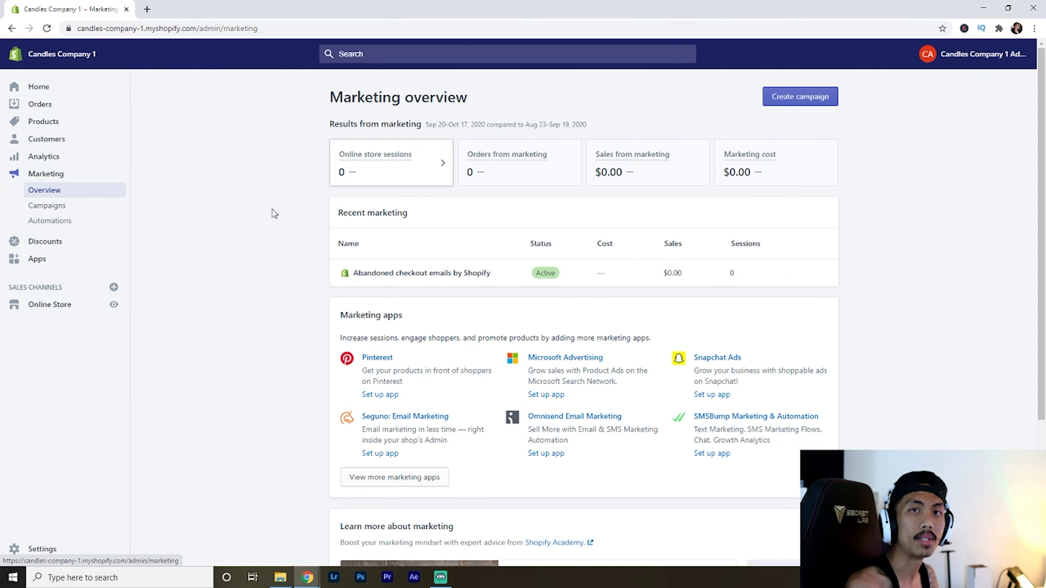
{"action": "scroll", "coordinate": [454, 271], "scroll_direction": "down", "scroll_amount": 1}
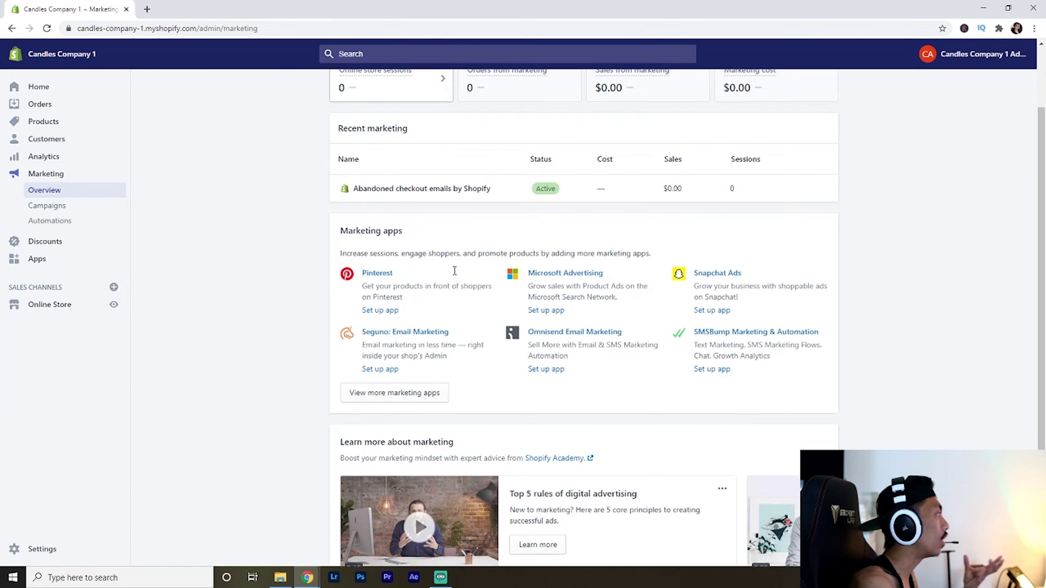
{"action": "left_click", "coordinate": [47, 206]}
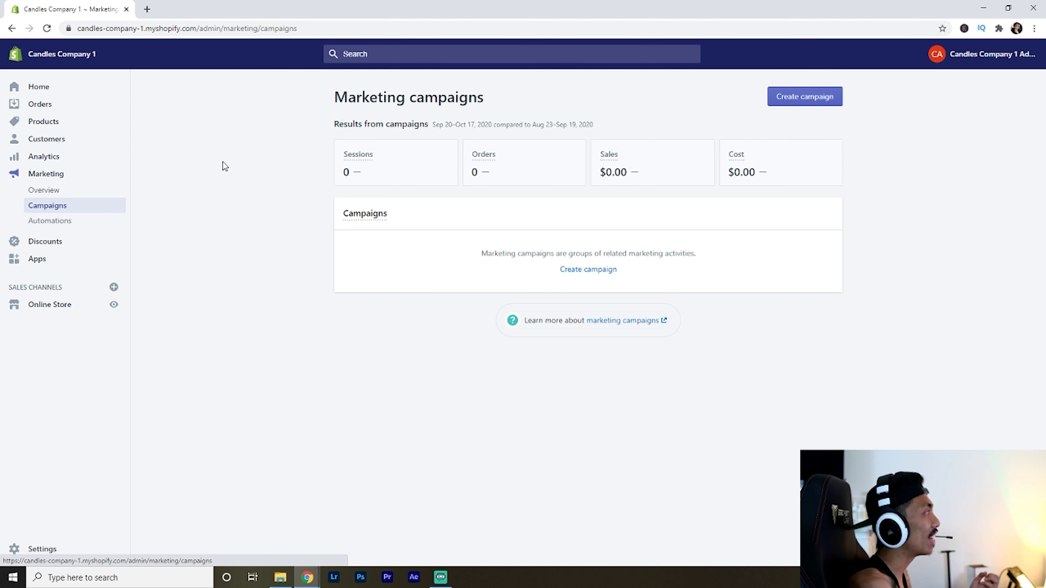
{"action": "left_click", "coordinate": [52, 223]}
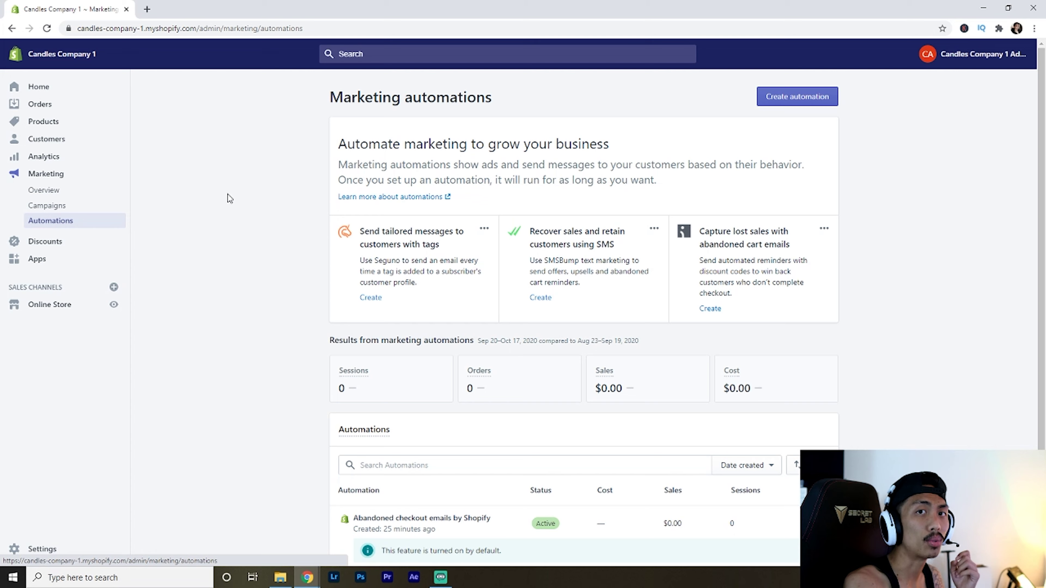
Start a new discount code from the Discounts page and name it SPRINGSALE
{"action": "left_click", "coordinate": [44, 238]}
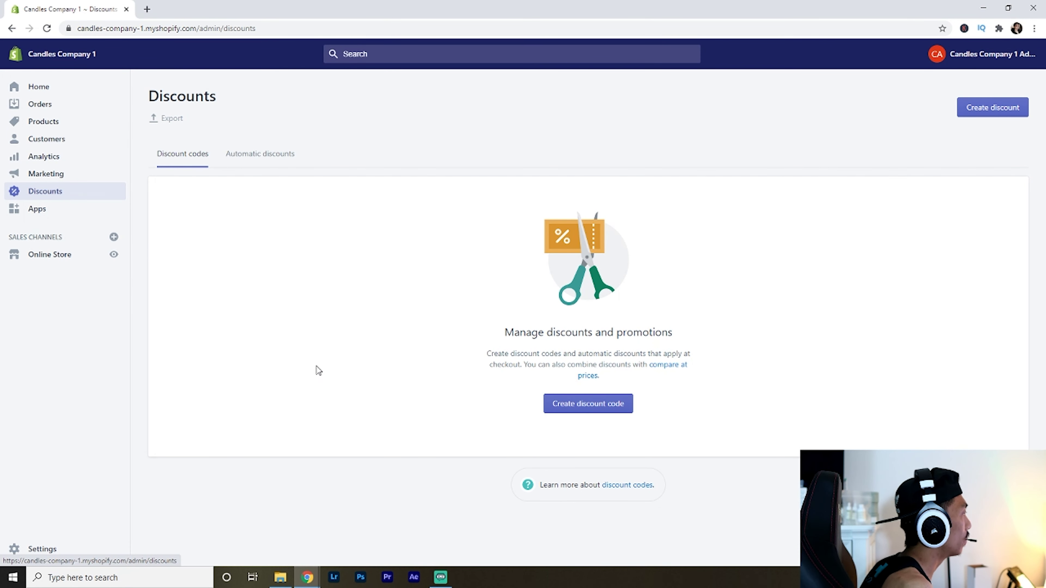
{"action": "left_click", "coordinate": [601, 406]}
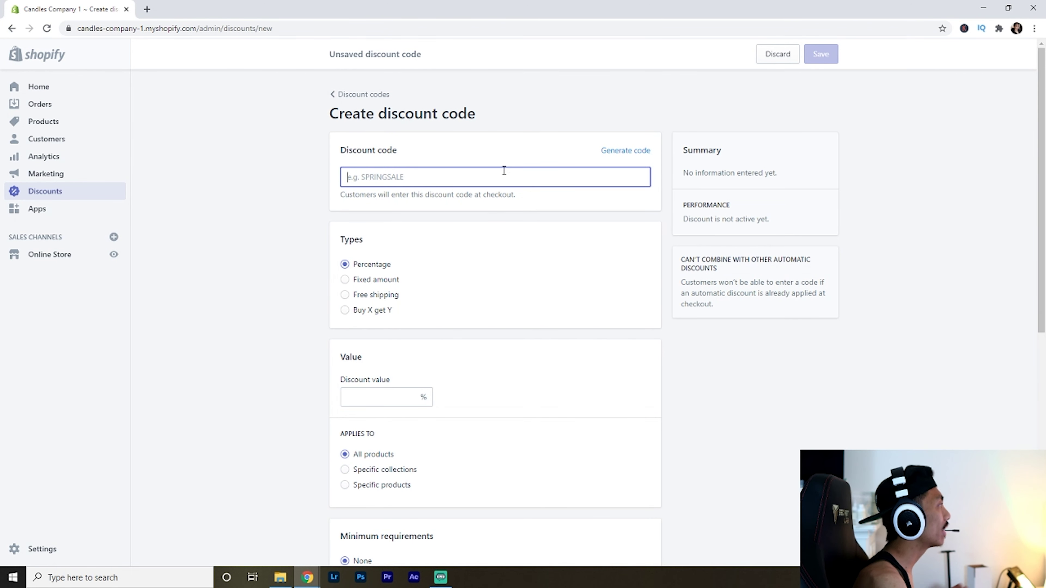
{"action": "type", "text": "S"}
{"action": "key", "text": "BackSpace"}
{"action": "type", "text": "Spr"}
{"action": "key", "text": "BackSpace"}
{"action": "key", "text": "BackSpace"}
{"action": "type", "text": "PIN"}
{"action": "key", "text": "BackSpace"}
{"action": "key", "text": "BackSpace"}
{"action": "key", "text": "BackSpace"}
{"action": "type", "text": "PRINGSALE"}
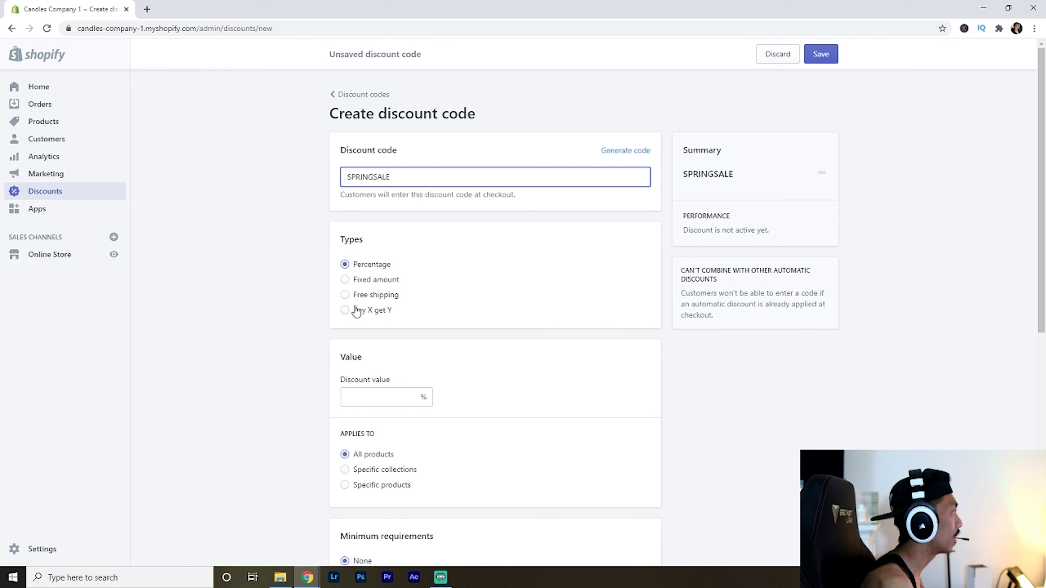
Set the percentage discount value to 25% and require a minimum purchase amount of $10
{"action": "left_click", "coordinate": [375, 402]}
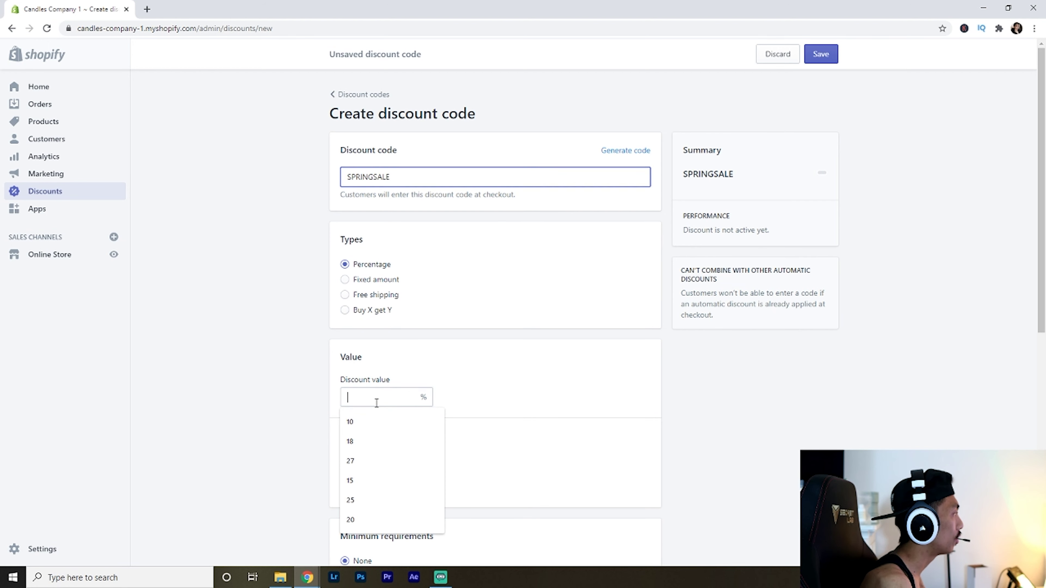
{"action": "type", "text": "25"}
{"action": "left_click", "coordinate": [494, 326]}
{"action": "scroll", "coordinate": [507, 408], "scroll_direction": "down", "scroll_amount": 4}
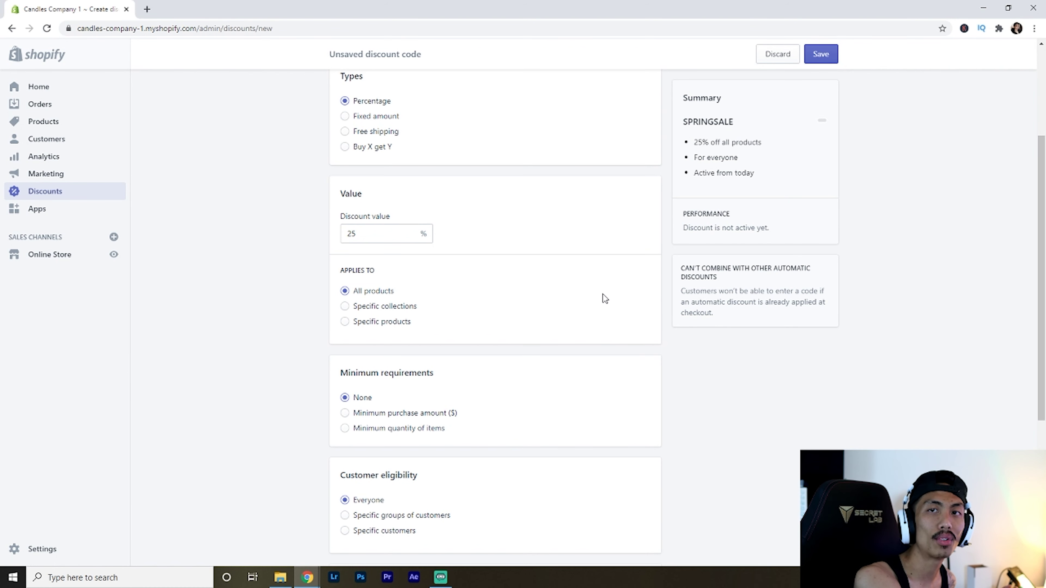
{"action": "scroll", "coordinate": [457, 397], "scroll_direction": "down", "scroll_amount": 3}
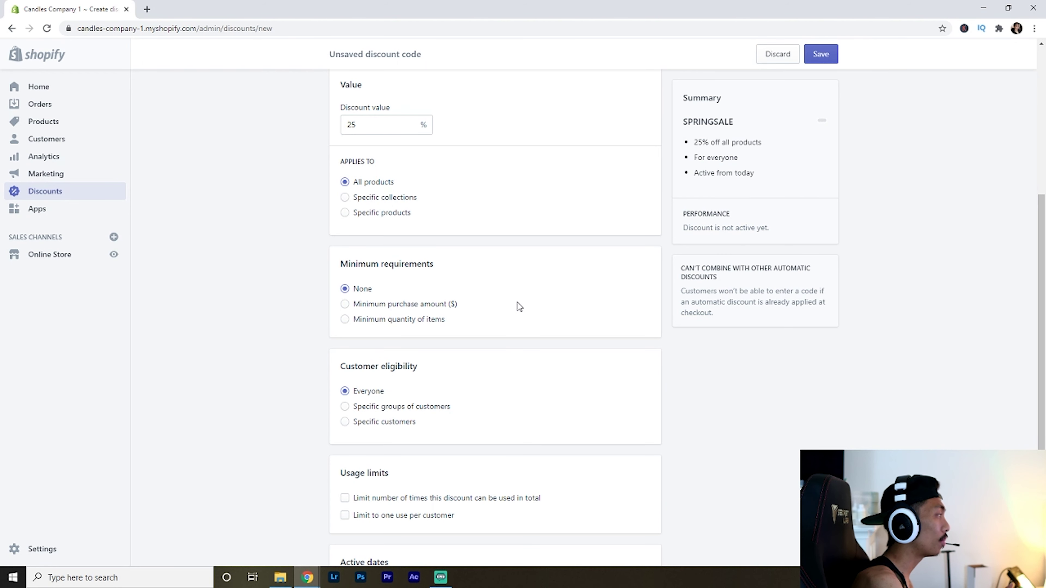
{"action": "left_click", "coordinate": [399, 305]}
{"action": "type", "text": "10"}
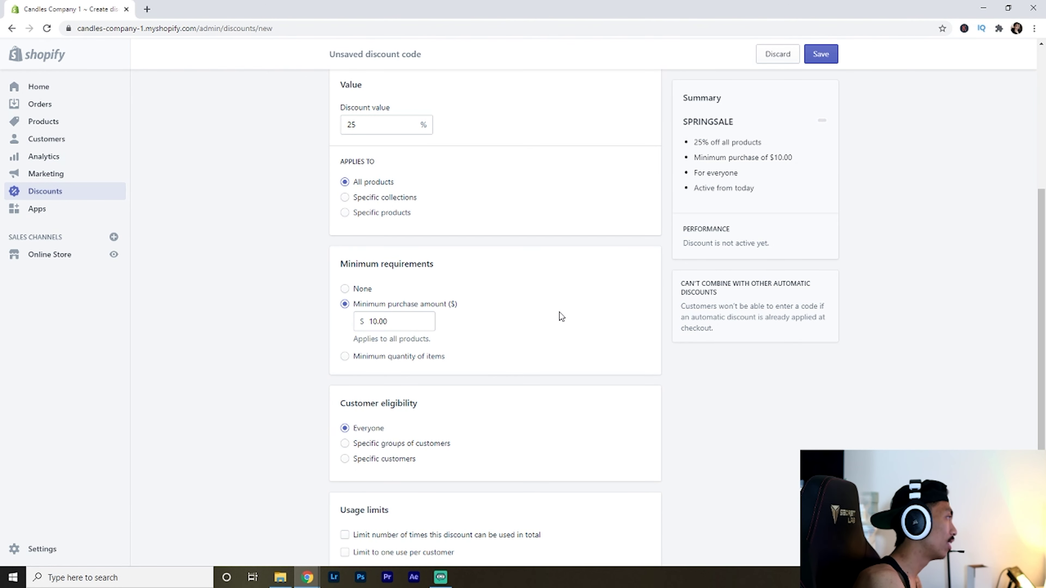
Examine the discount's customer eligibility, usage limits and active dates, and go to the Apps page
{"action": "scroll", "coordinate": [596, 326], "scroll_direction": "down", "scroll_amount": 1}
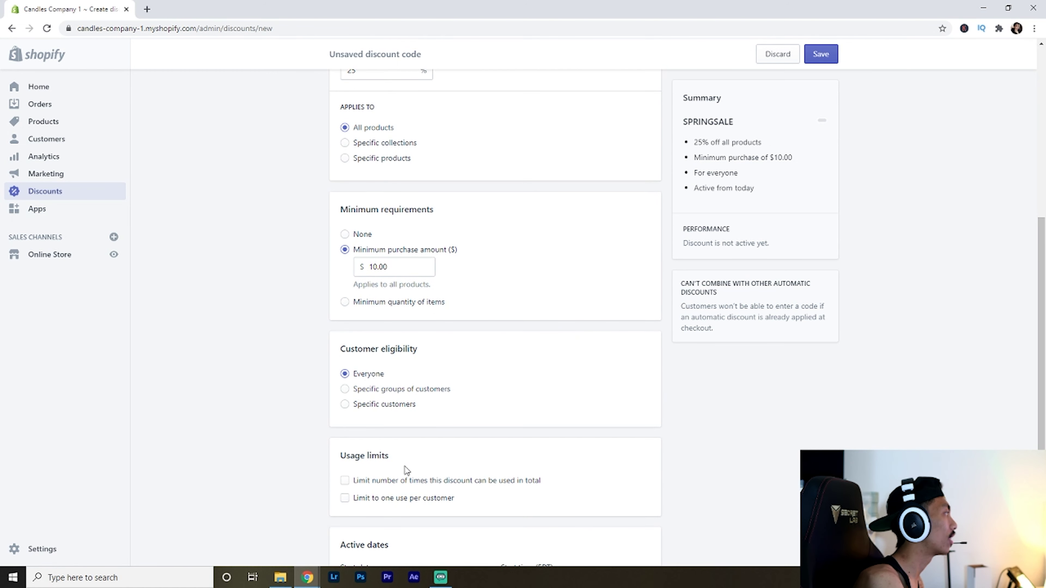
{"action": "scroll", "coordinate": [321, 404], "scroll_direction": "down", "scroll_amount": 2}
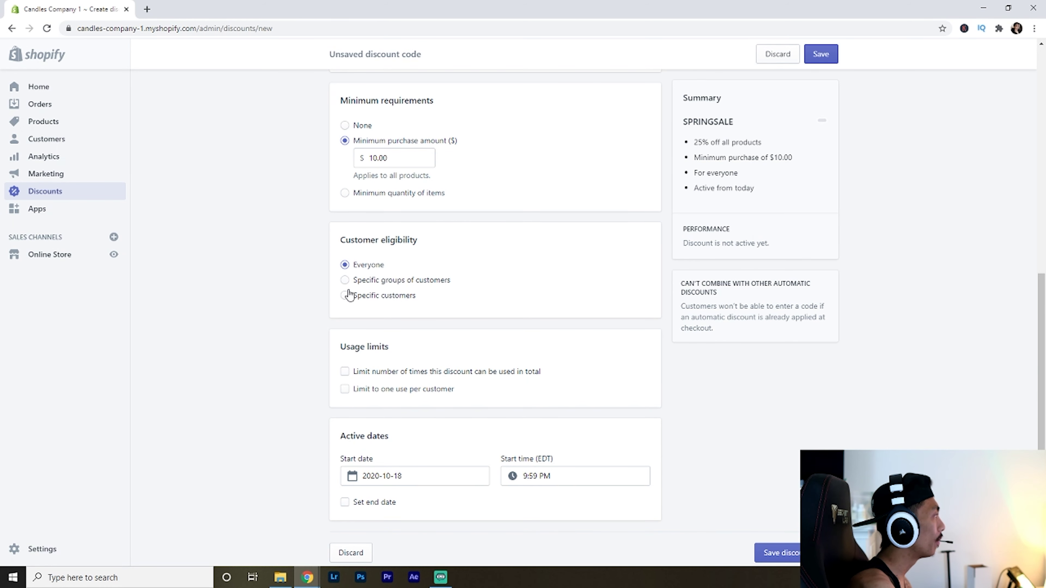
{"action": "scroll", "coordinate": [383, 296], "scroll_direction": "down", "scroll_amount": 1}
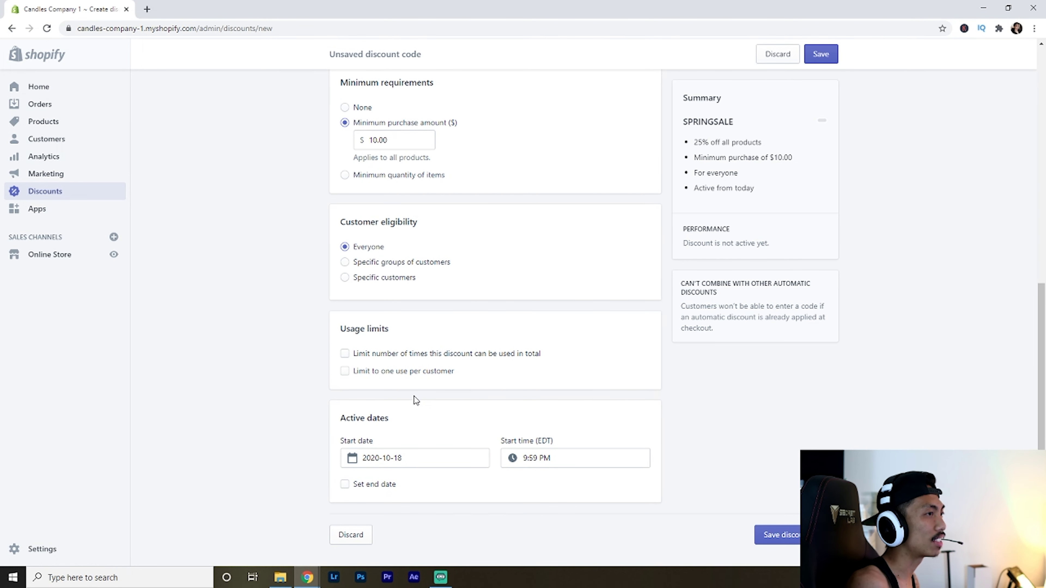
{"action": "scroll", "coordinate": [869, 215], "scroll_direction": "up", "scroll_amount": 6}
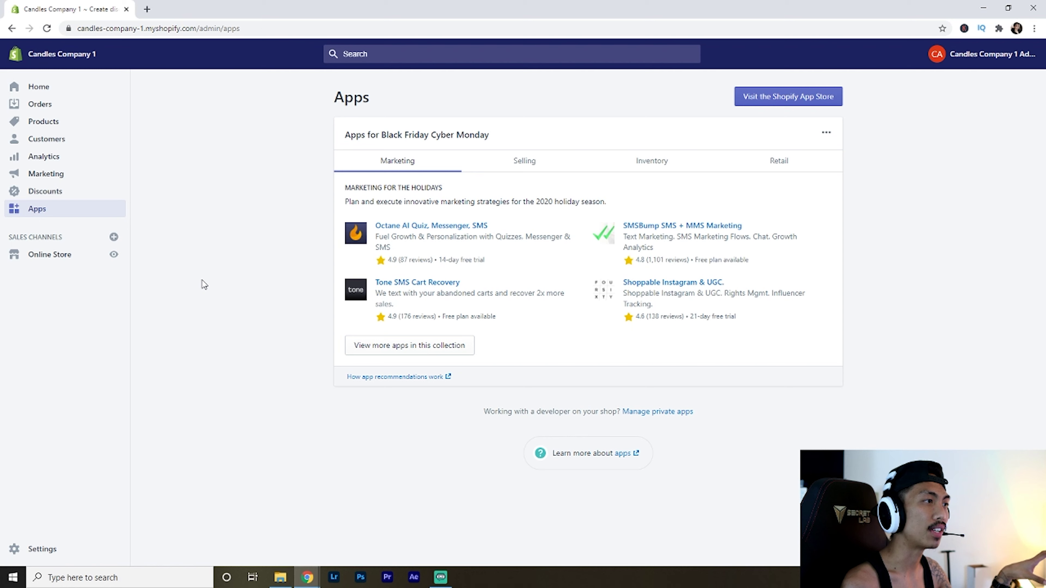
Open the online store's Themes page and examine the current Debut theme, store speed and theme library sections
{"action": "left_click", "coordinate": [66, 254]}
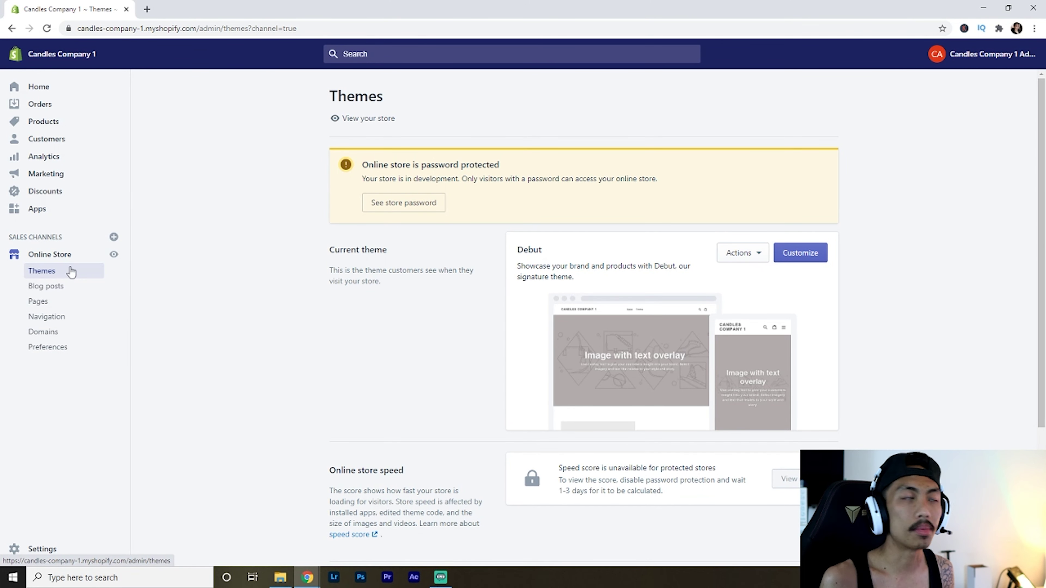
{"action": "scroll", "coordinate": [375, 261], "scroll_direction": "down", "scroll_amount": 4}
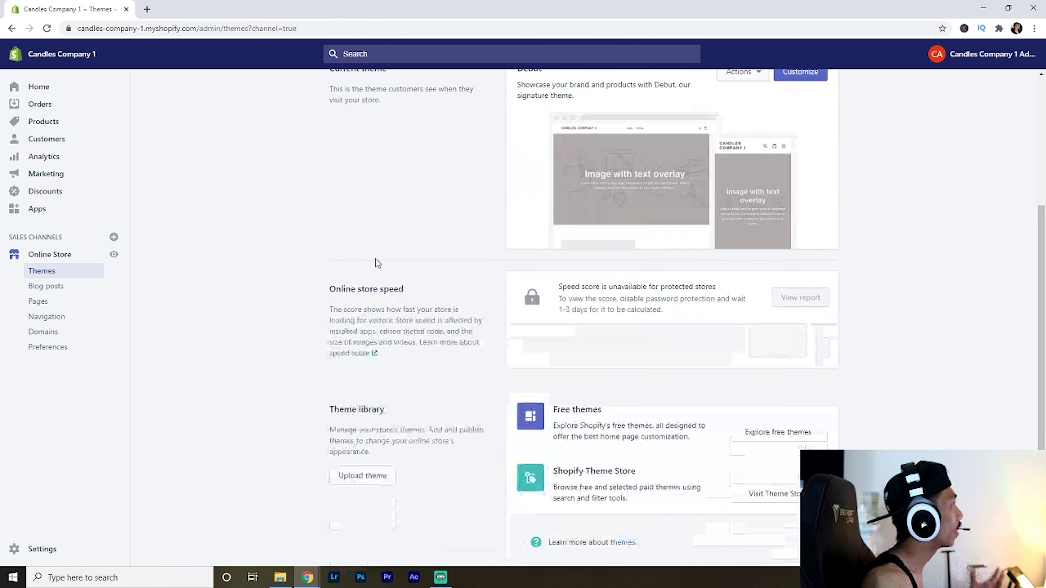
{"action": "middle_click", "coordinate": [401, 264]}
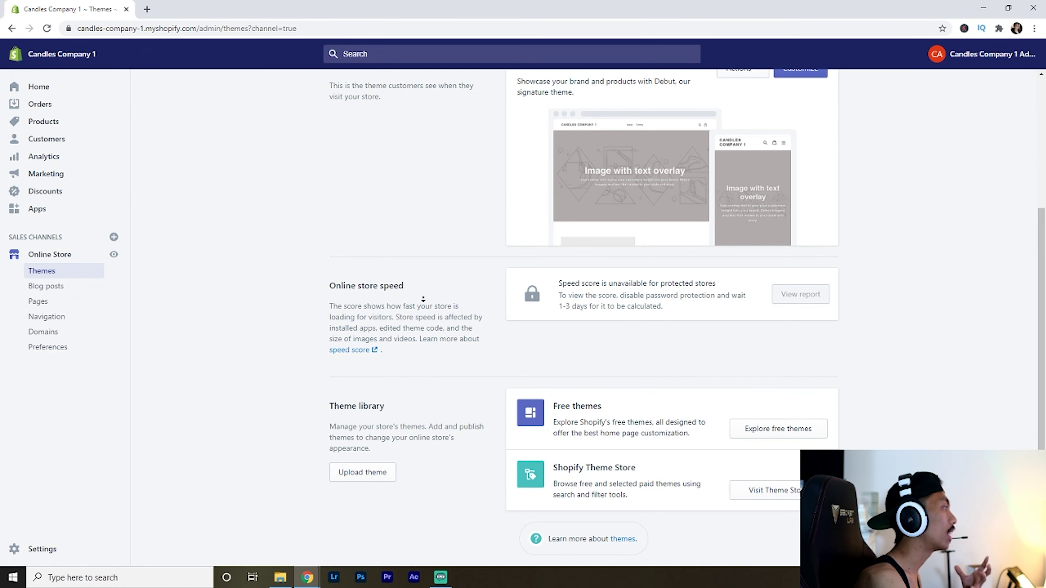
{"action": "scroll", "coordinate": [427, 341], "scroll_direction": "up", "scroll_amount": 5}
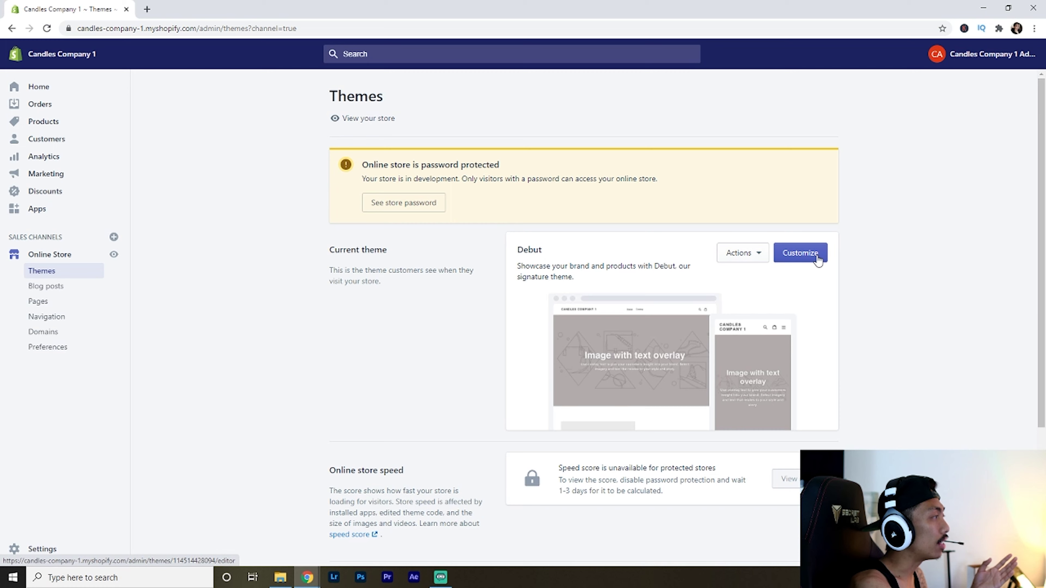
{"action": "scroll", "coordinate": [893, 279], "scroll_direction": "down", "scroll_amount": 4}
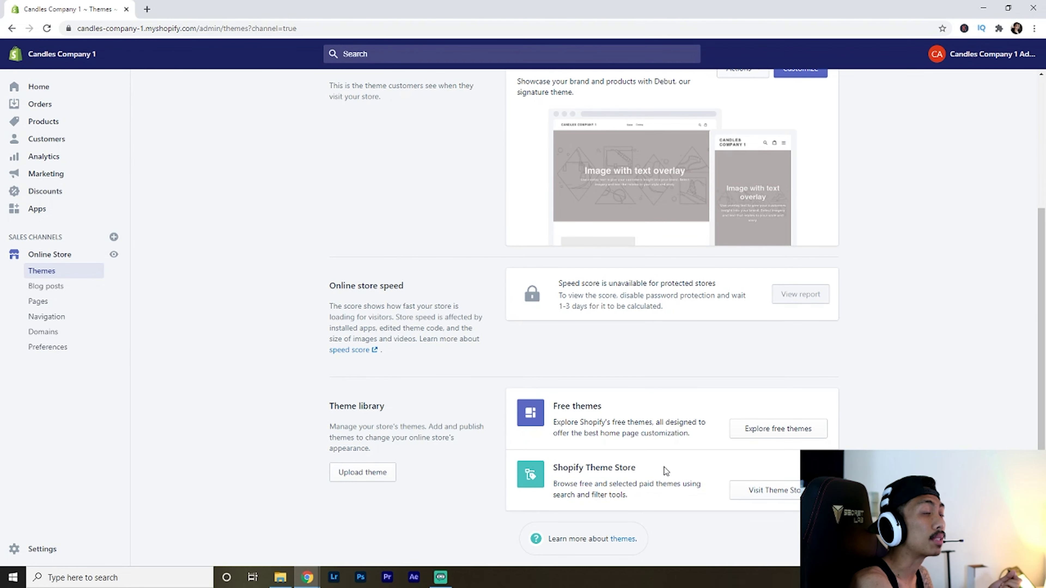
{"action": "scroll", "coordinate": [887, 346], "scroll_direction": "up", "scroll_amount": 4}
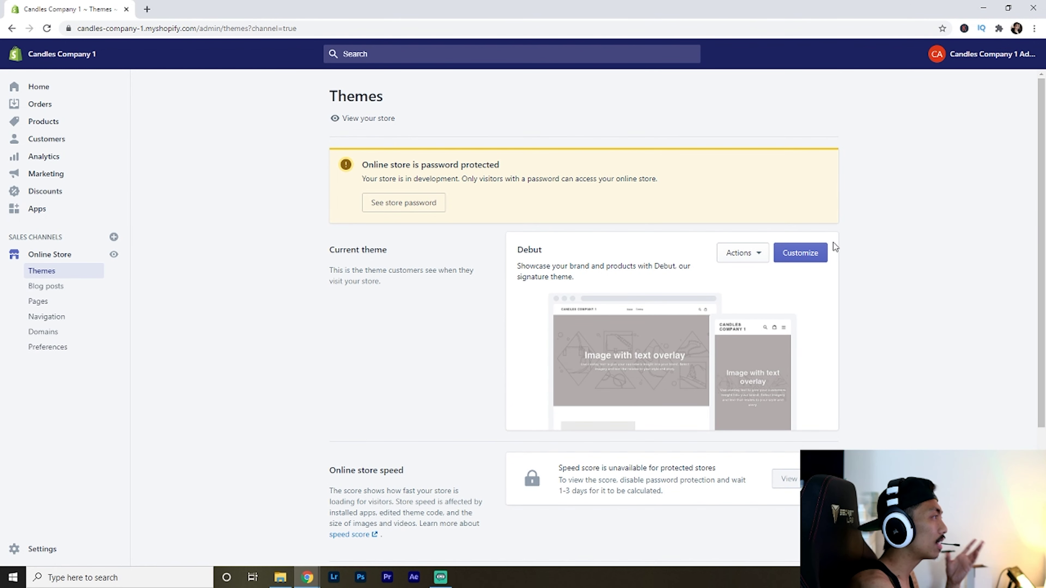
Open the Debut theme for customization and examine the home page preview, from the header overlay image to the testimonials and gallery
{"action": "left_click", "coordinate": [820, 253]}
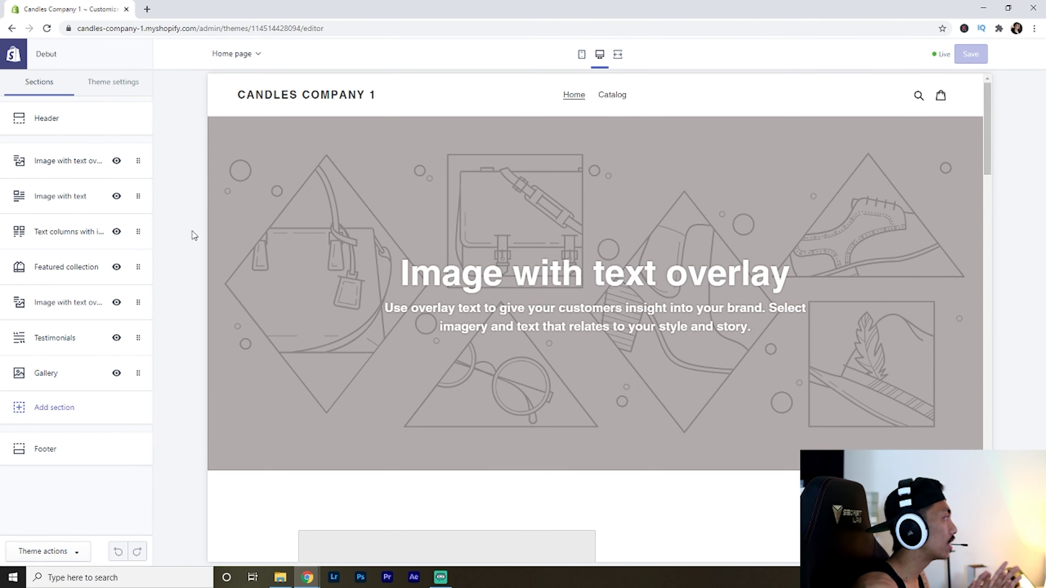
{"action": "scroll", "coordinate": [668, 292], "scroll_direction": "down", "scroll_amount": 15}
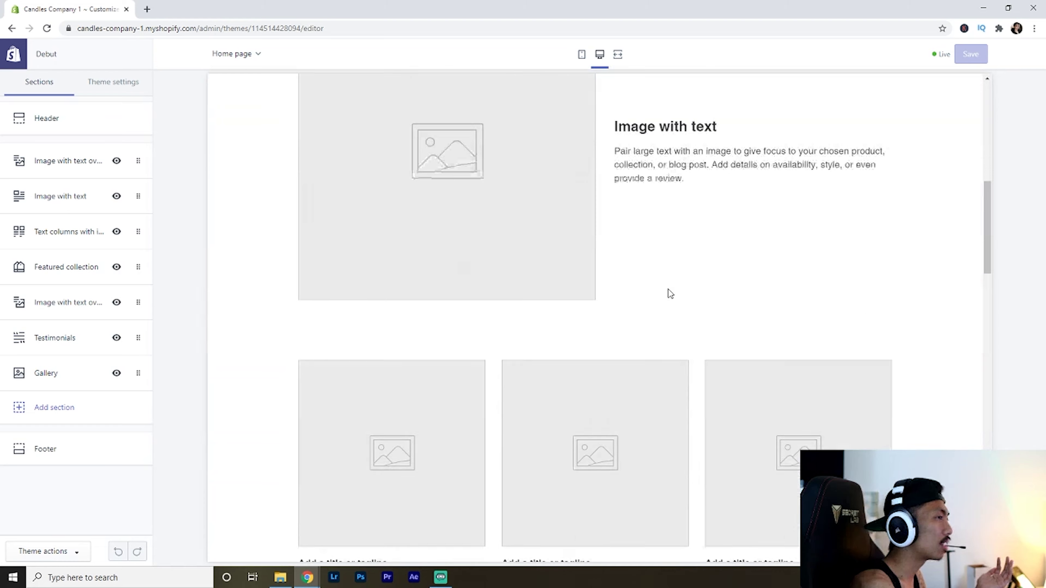
{"action": "scroll", "coordinate": [569, 325], "scroll_direction": "down", "scroll_amount": 10}
{"action": "middle_click", "coordinate": [502, 349]}
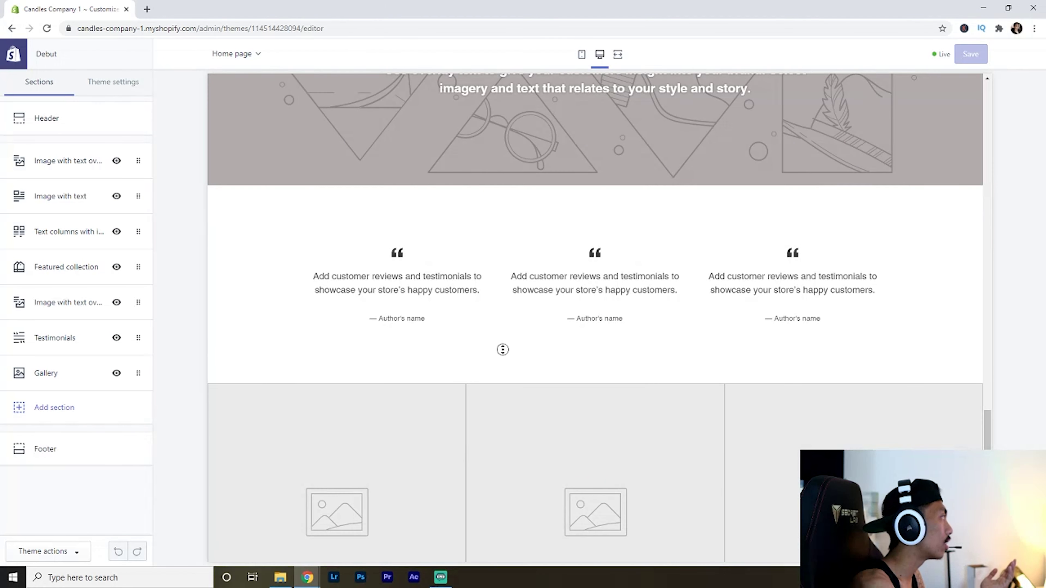
{"action": "middle_click", "coordinate": [453, 164]}
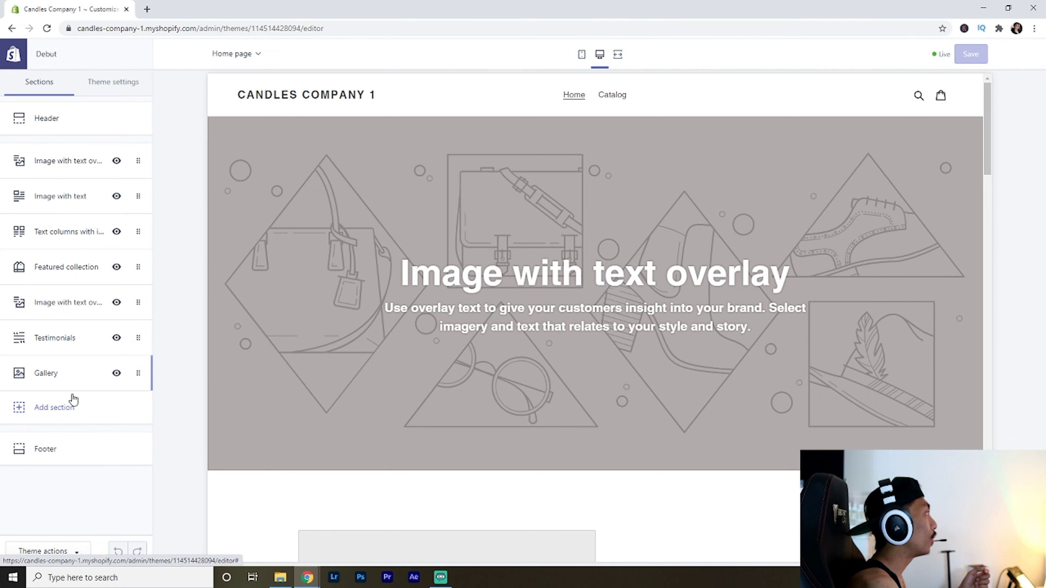
{"action": "scroll", "coordinate": [424, 217], "scroll_direction": "down", "scroll_amount": 15}
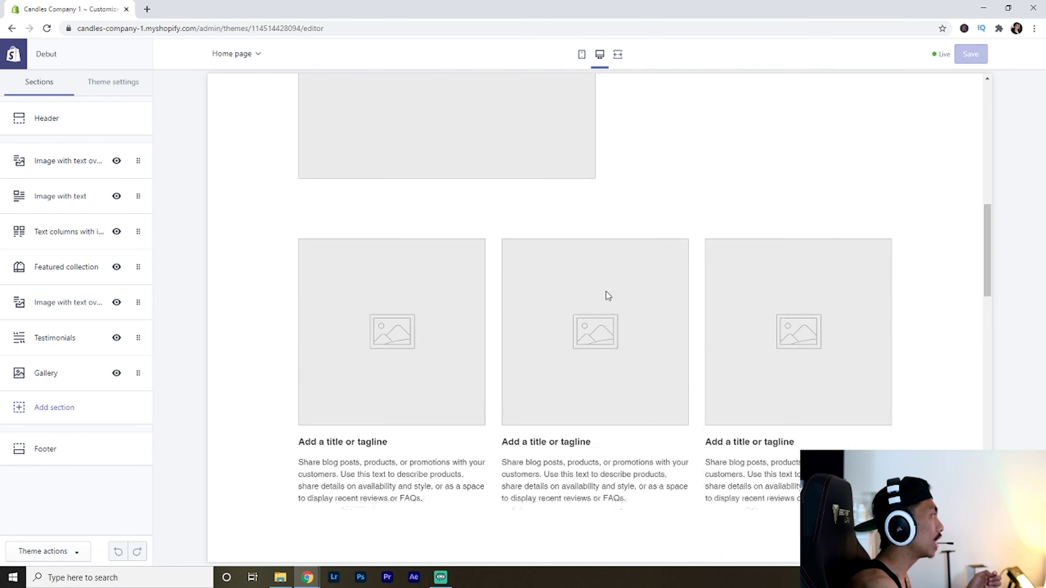
{"action": "scroll", "coordinate": [272, 322], "scroll_direction": "up", "scroll_amount": 18}
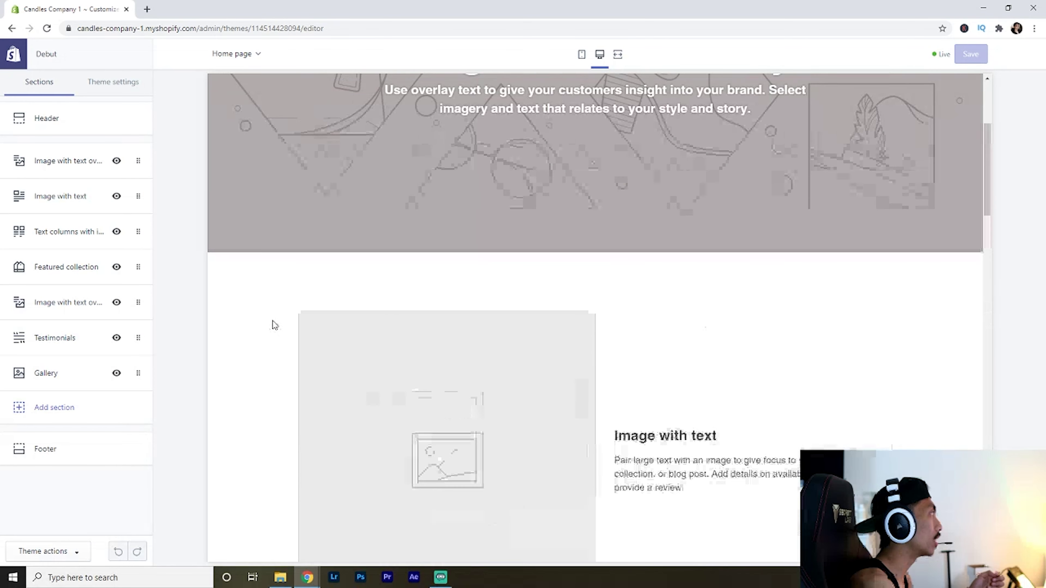
{"action": "scroll", "coordinate": [277, 306], "scroll_direction": "down", "scroll_amount": 20}
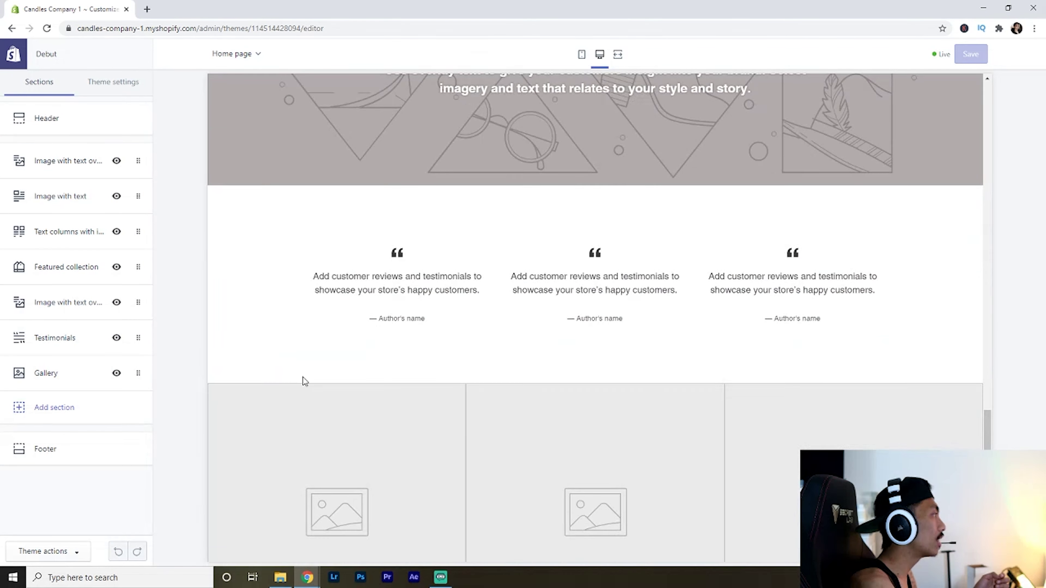
{"action": "scroll", "coordinate": [416, 346], "scroll_direction": "up", "scroll_amount": 12}
{"action": "scroll", "coordinate": [414, 380], "scroll_direction": "down", "scroll_amount": 3}
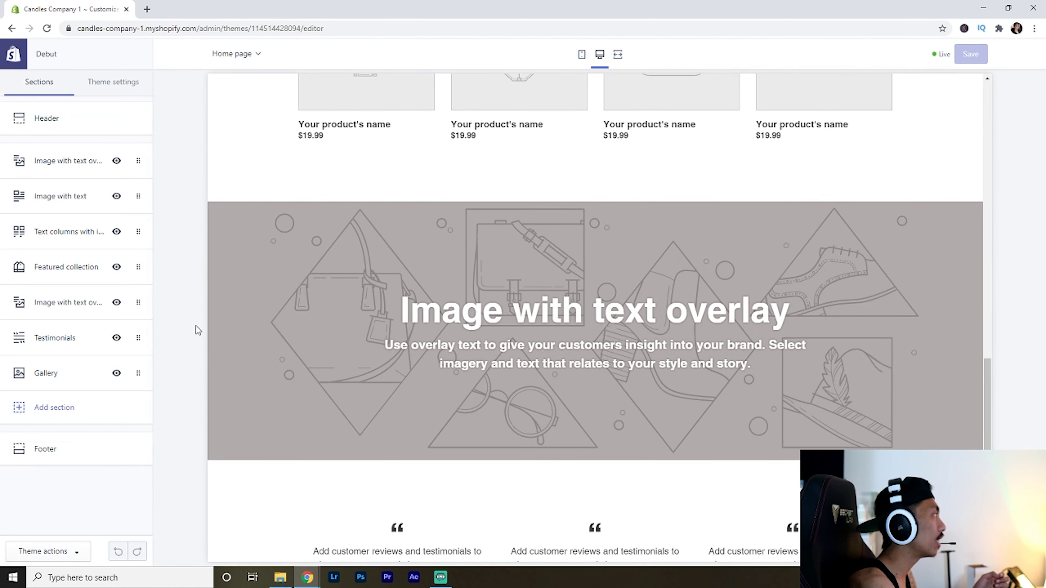
{"action": "scroll", "coordinate": [257, 154], "scroll_direction": "up", "scroll_amount": 15}
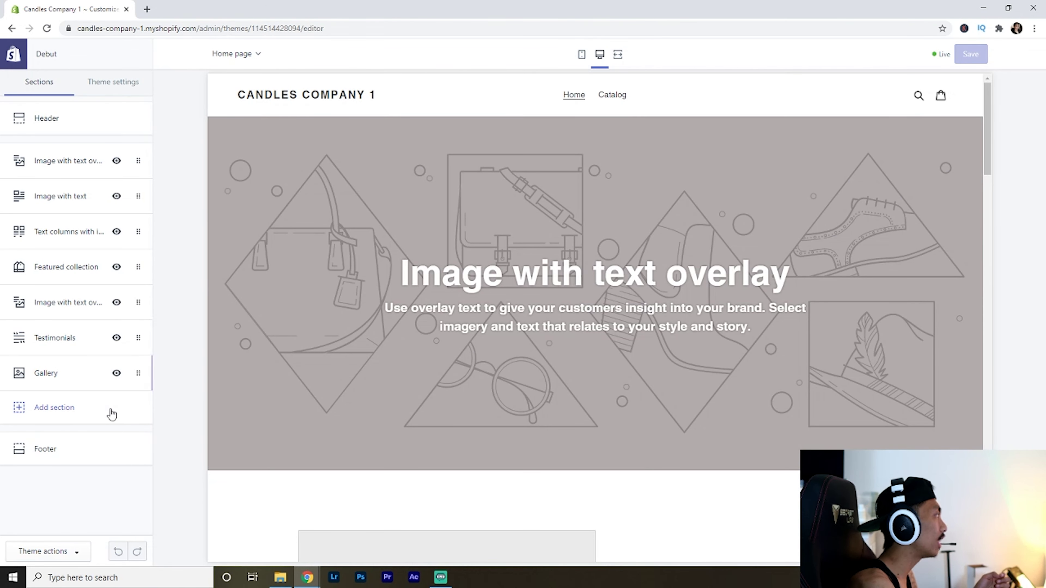
Examine the settings of both Image with text overlay sections on the home page
{"action": "left_click", "coordinate": [74, 175]}
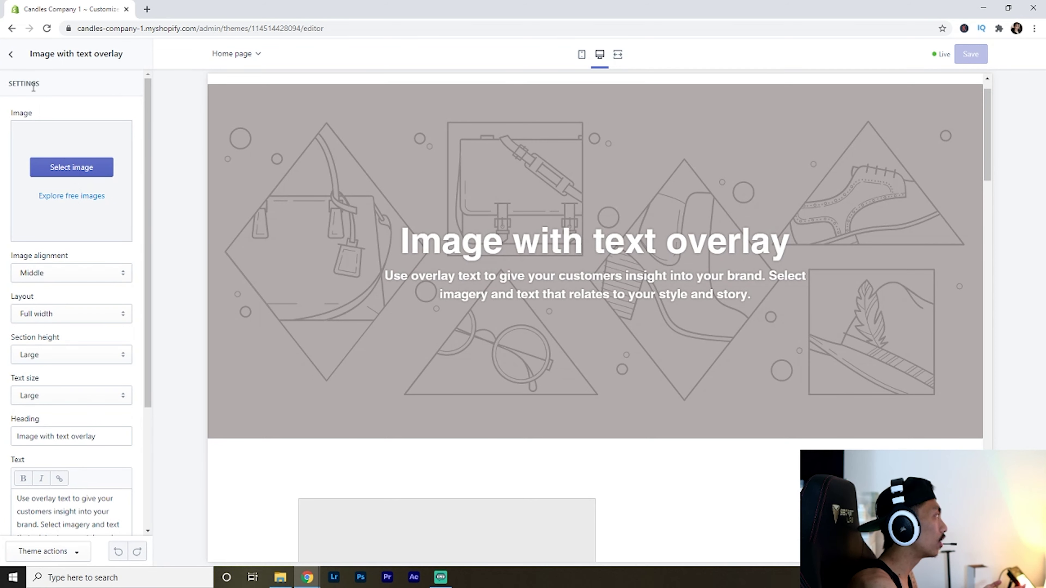
{"action": "left_click", "coordinate": [10, 54]}
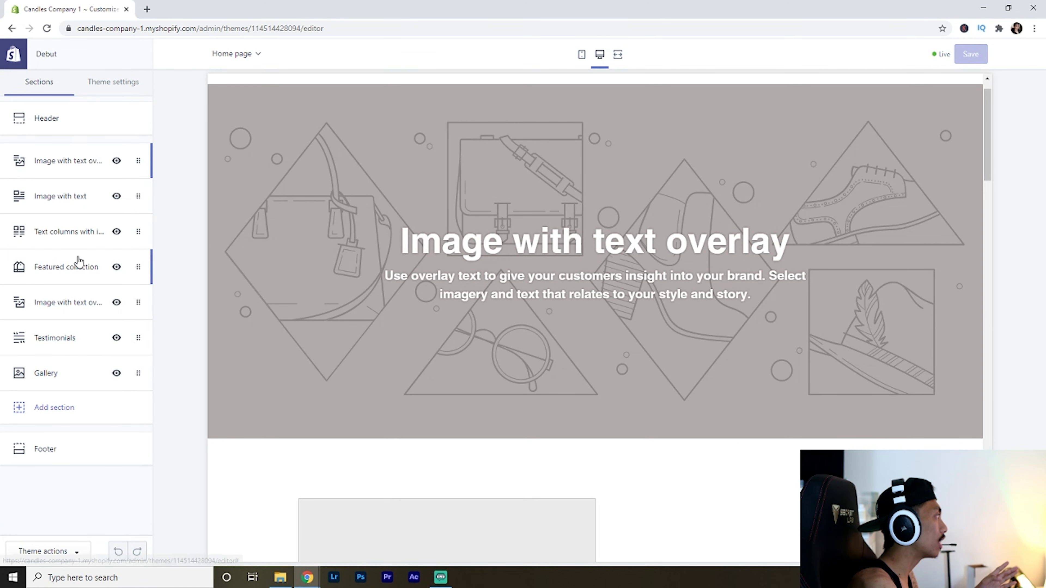
{"action": "left_click", "coordinate": [62, 303]}
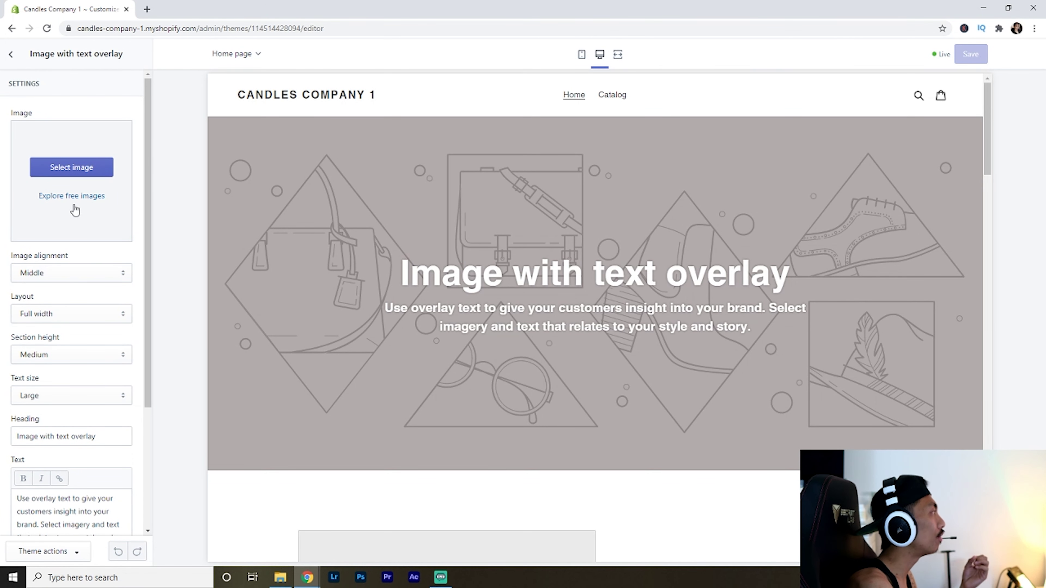
{"action": "left_click", "coordinate": [11, 54]}
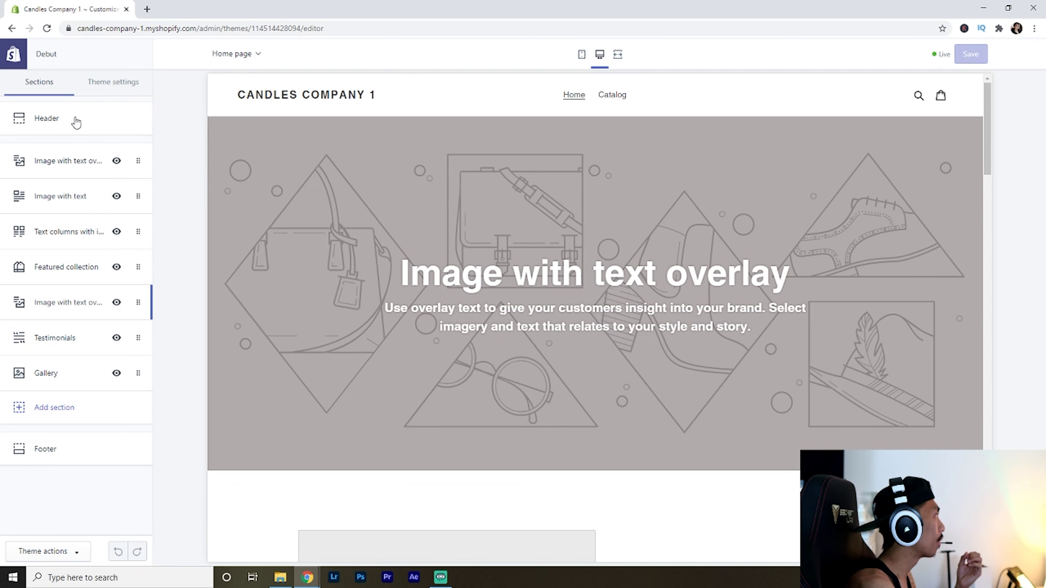
Set the first Image with text overlay section's image to the free Staff Favorites photo of a hand holding a glass sphere
{"action": "left_click", "coordinate": [78, 161]}
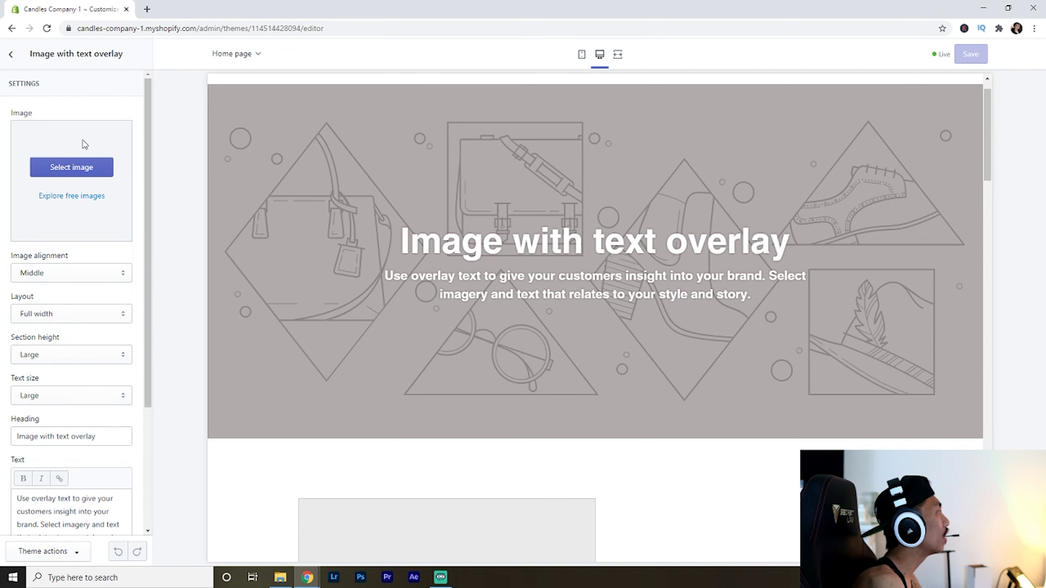
{"action": "left_click", "coordinate": [84, 168]}
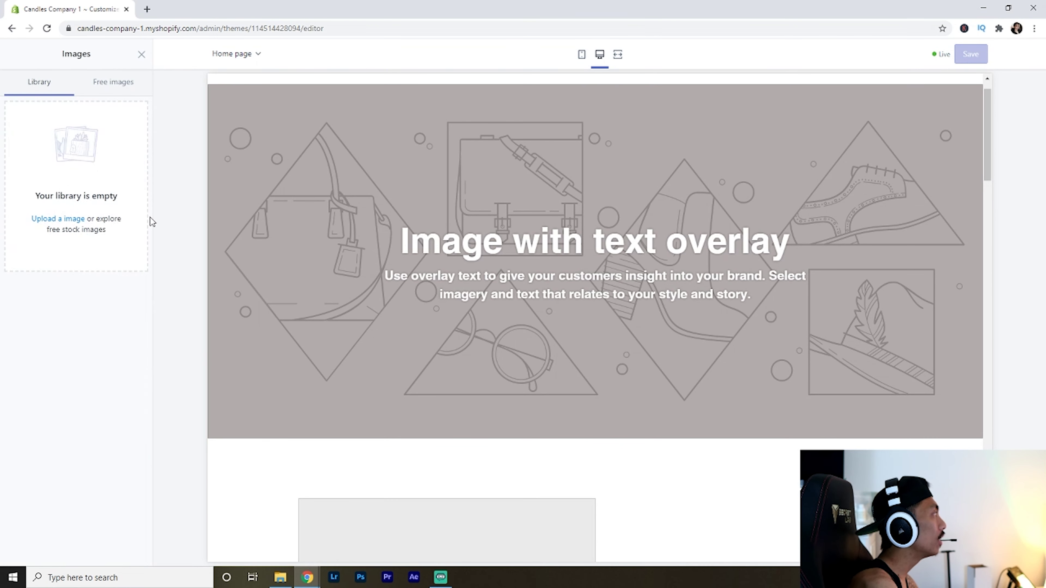
{"action": "left_click", "coordinate": [115, 81]}
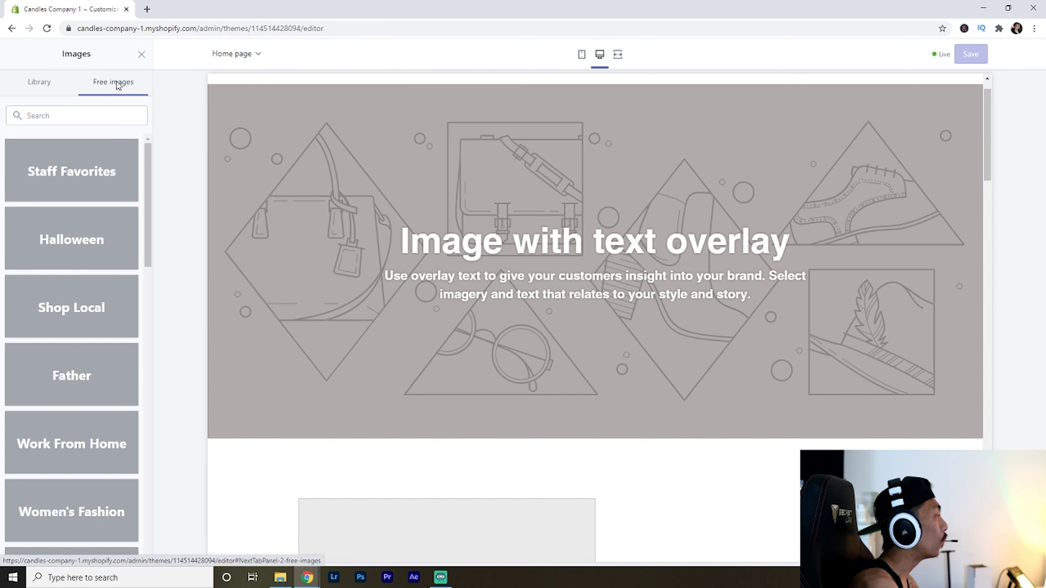
{"action": "left_click", "coordinate": [45, 84]}
{"action": "left_click", "coordinate": [112, 91]}
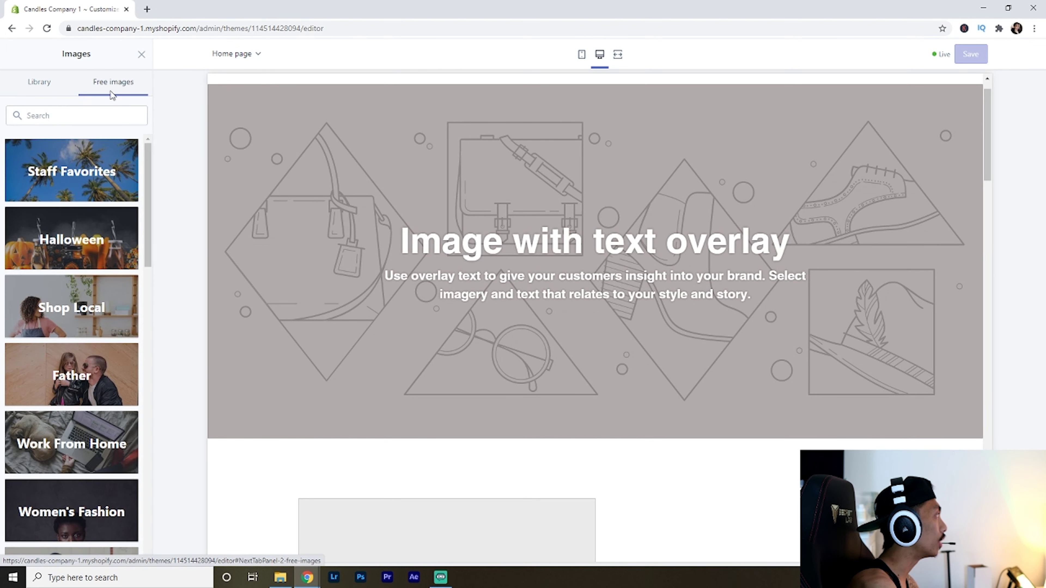
{"action": "left_click", "coordinate": [92, 164]}
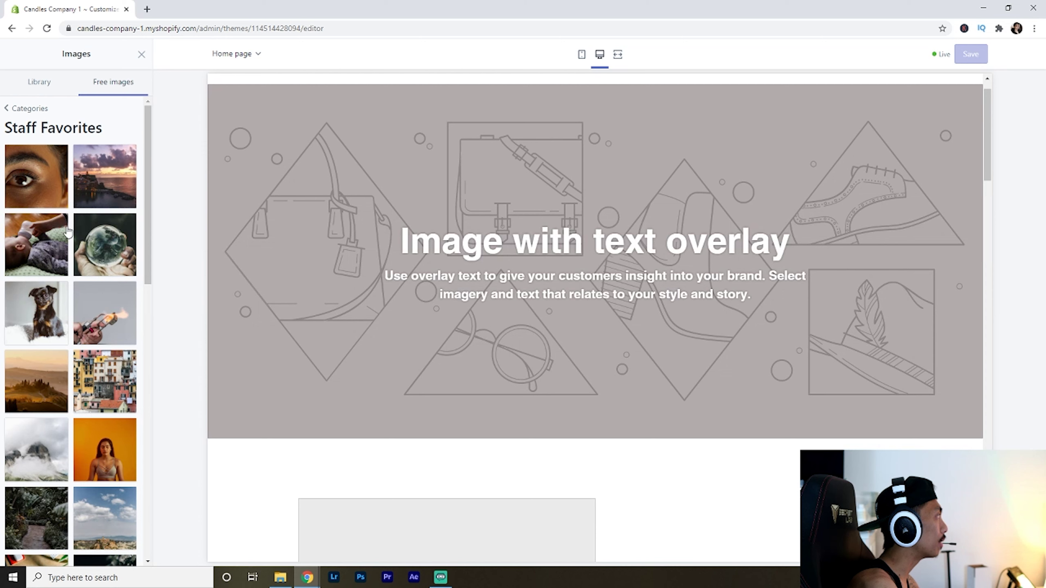
{"action": "left_click", "coordinate": [121, 255]}
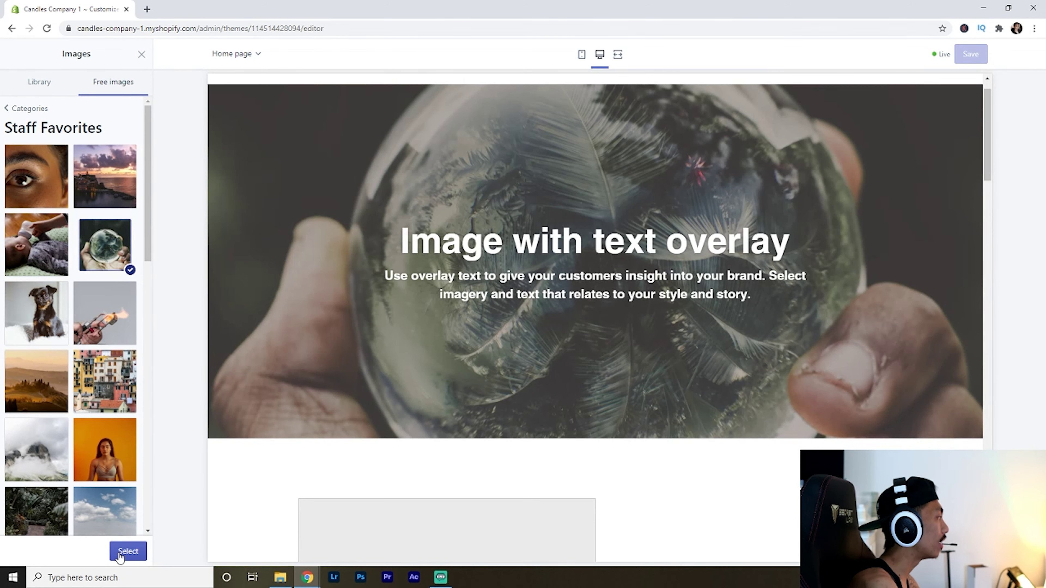
{"action": "left_click", "coordinate": [122, 554]}
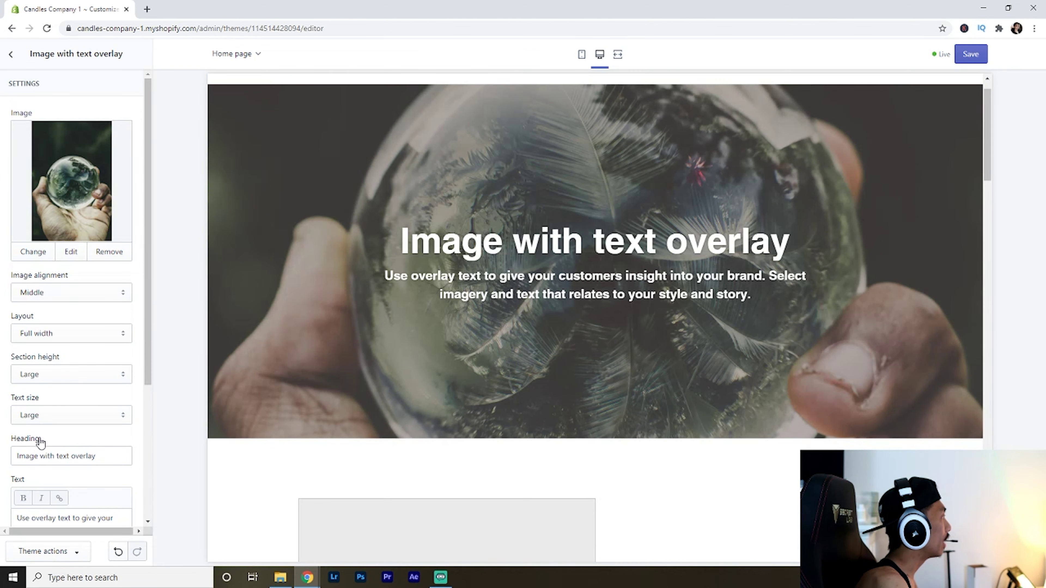
Give the first Image with text overlay section a button labelled "Learn More" that links to All Products
{"action": "left_click", "coordinate": [35, 455]}
{"action": "triple_click", "coordinate": [36, 455]}
{"action": "scroll", "coordinate": [117, 397], "scroll_direction": "down", "scroll_amount": 3}
{"action": "left_click_drag", "start_coordinate": [411, 241], "coordinate": [655, 276]}
{"action": "scroll", "coordinate": [123, 415], "scroll_direction": "down", "scroll_amount": 1}
{"action": "scroll", "coordinate": [123, 415], "scroll_direction": "down", "scroll_amount": 2}
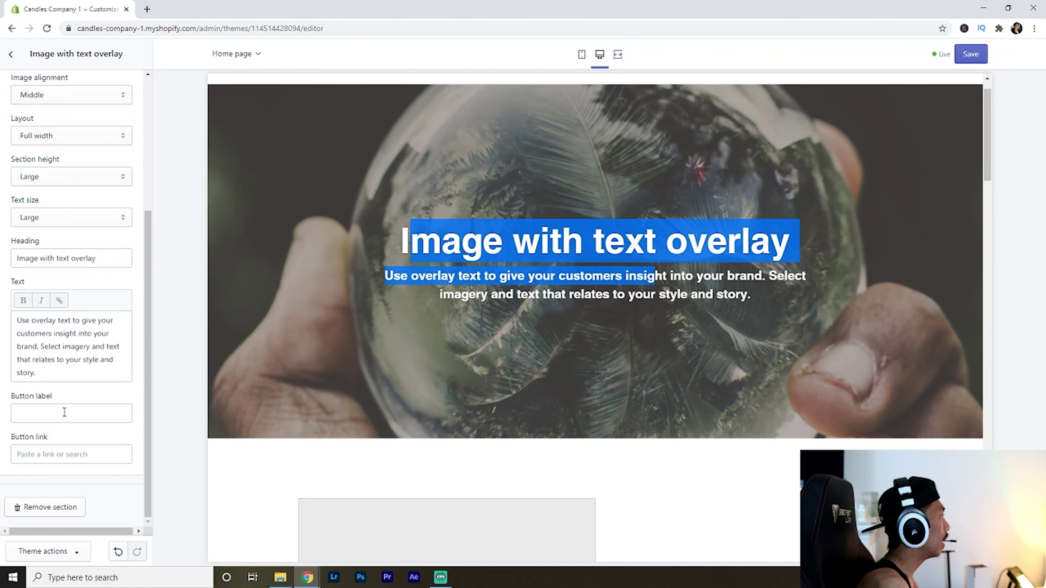
{"action": "left_click", "coordinate": [64, 413]}
{"action": "type", "text": "Learn More"}
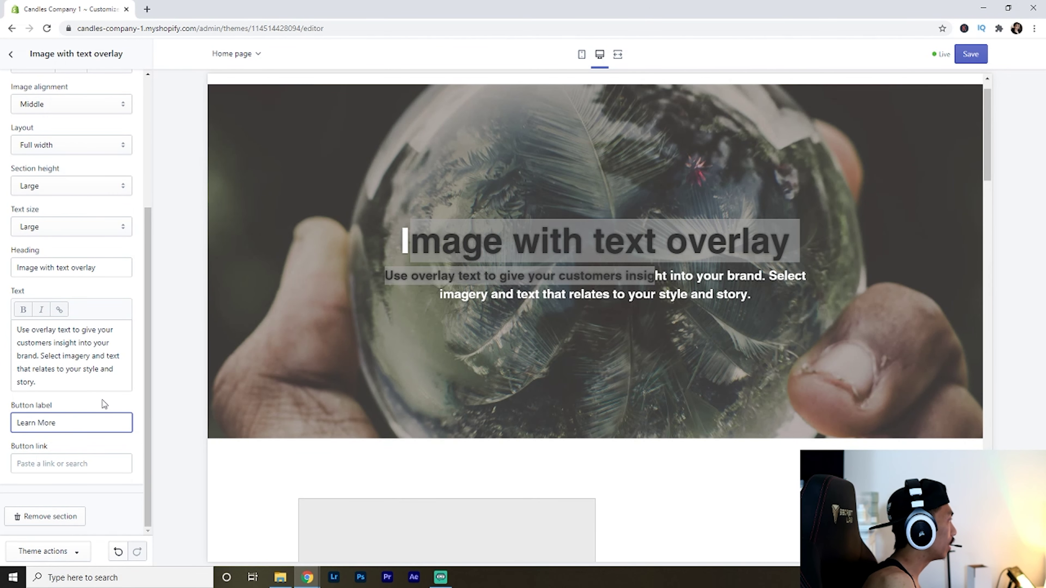
{"action": "left_click", "coordinate": [89, 463]}
{"action": "left_click", "coordinate": [51, 348]}
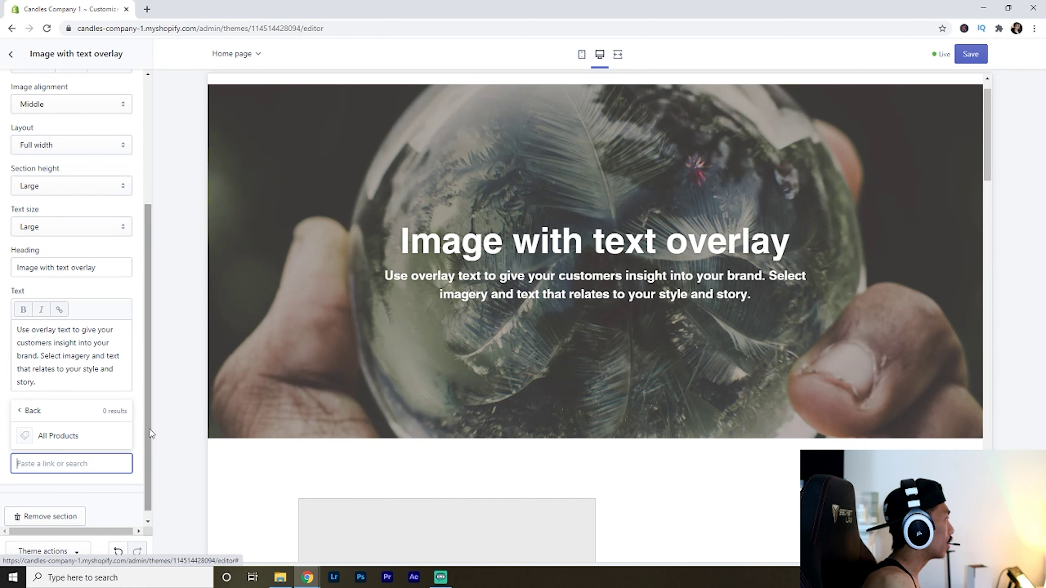
{"action": "left_click", "coordinate": [82, 435]}
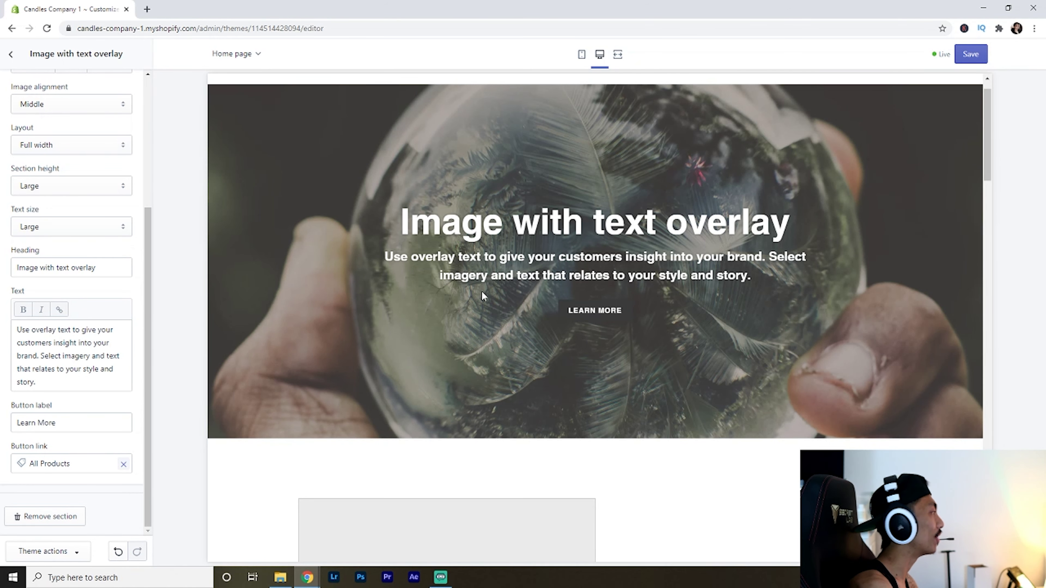
{"action": "left_click", "coordinate": [11, 53]}
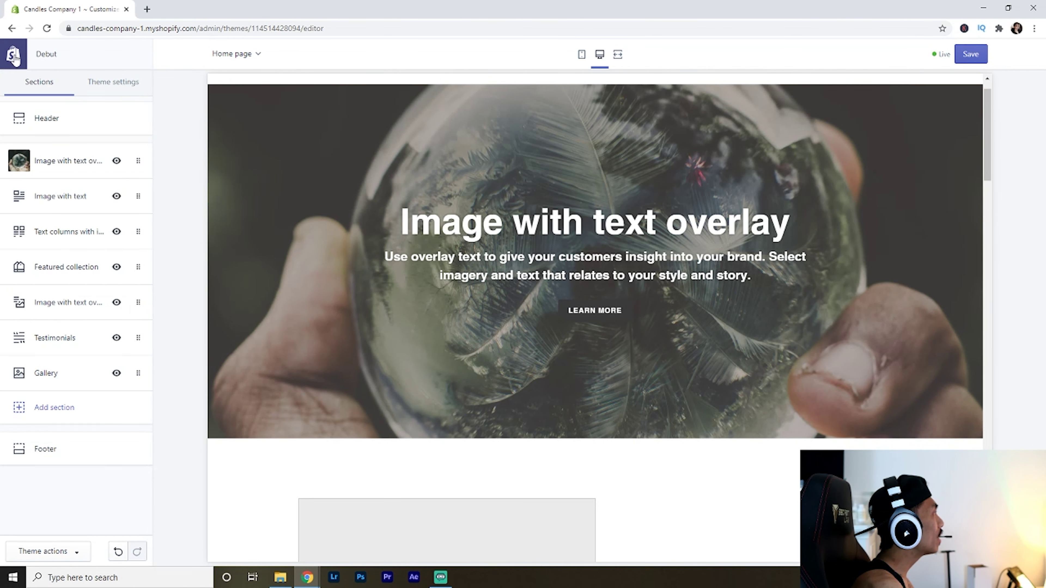
Set the Image with text section's image to the glass sphere photo from the library
{"action": "left_click", "coordinate": [43, 206]}
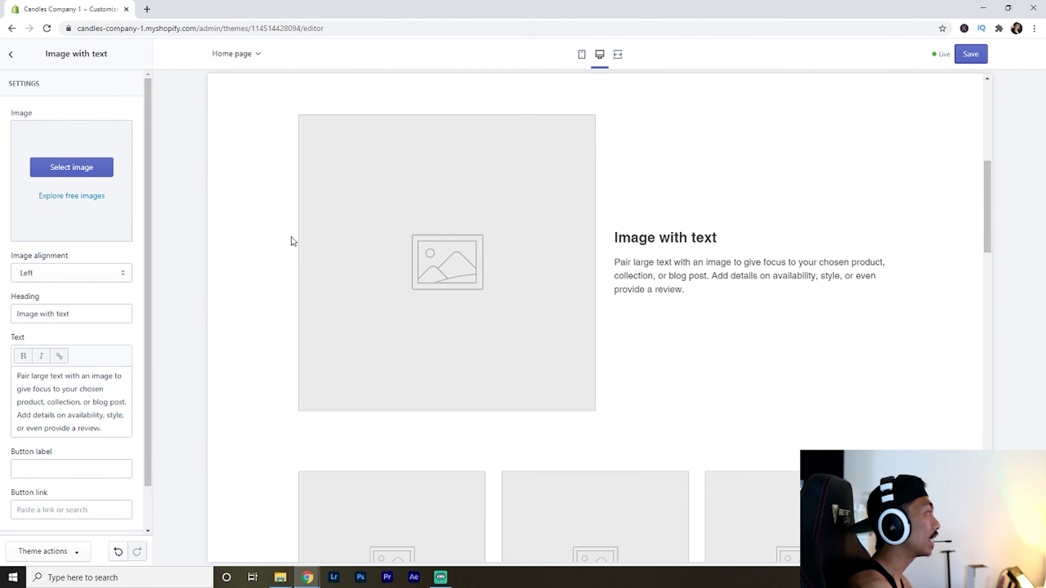
{"action": "left_click", "coordinate": [83, 169]}
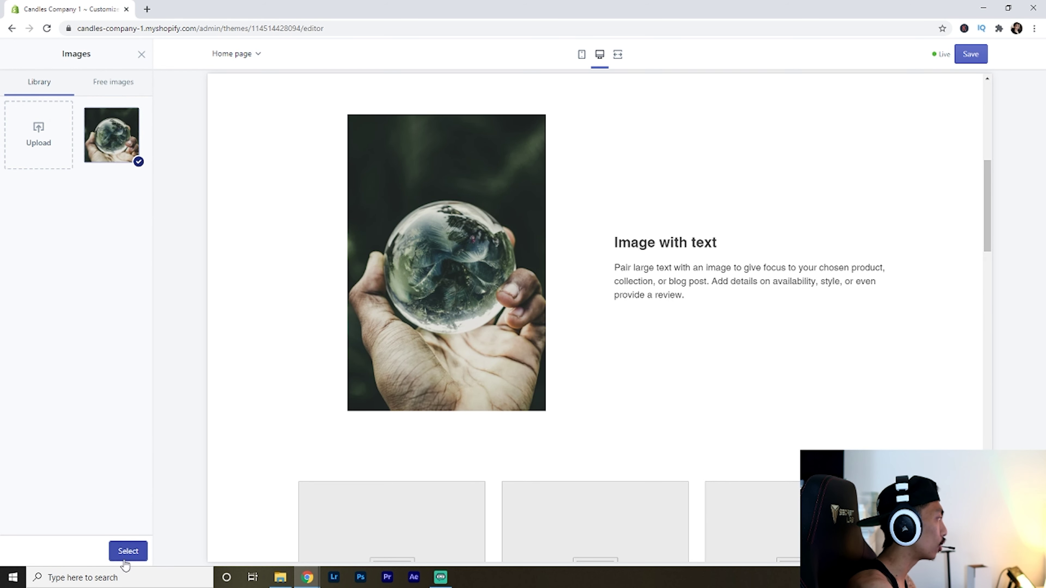
{"action": "left_click", "coordinate": [127, 552]}
Examine the rest of the home page preview down to the footer and the Featured collection section's settings
{"action": "scroll", "coordinate": [659, 304], "scroll_direction": "down", "scroll_amount": 5}
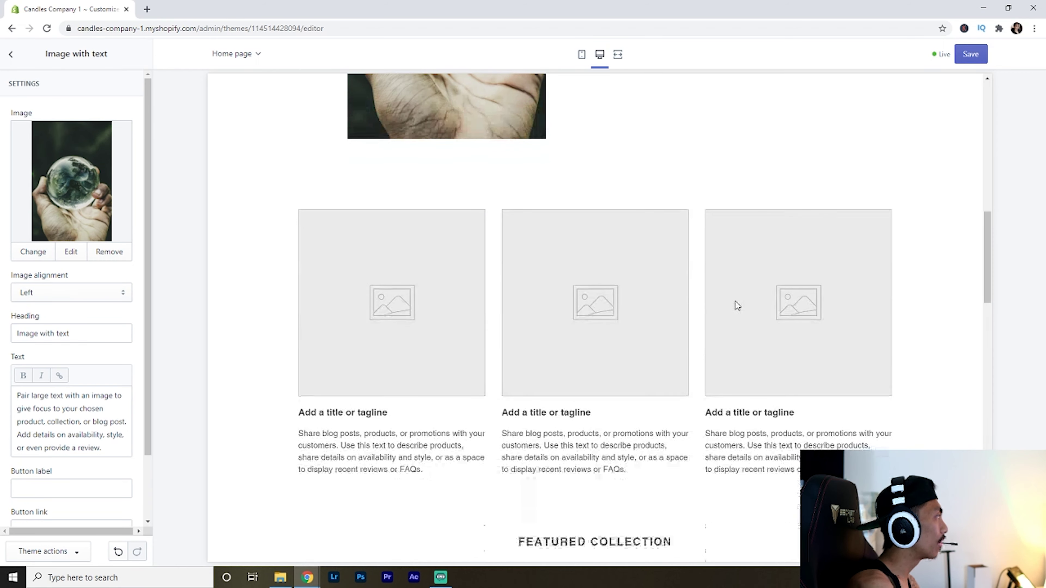
{"action": "scroll", "coordinate": [744, 293], "scroll_direction": "down", "scroll_amount": 10}
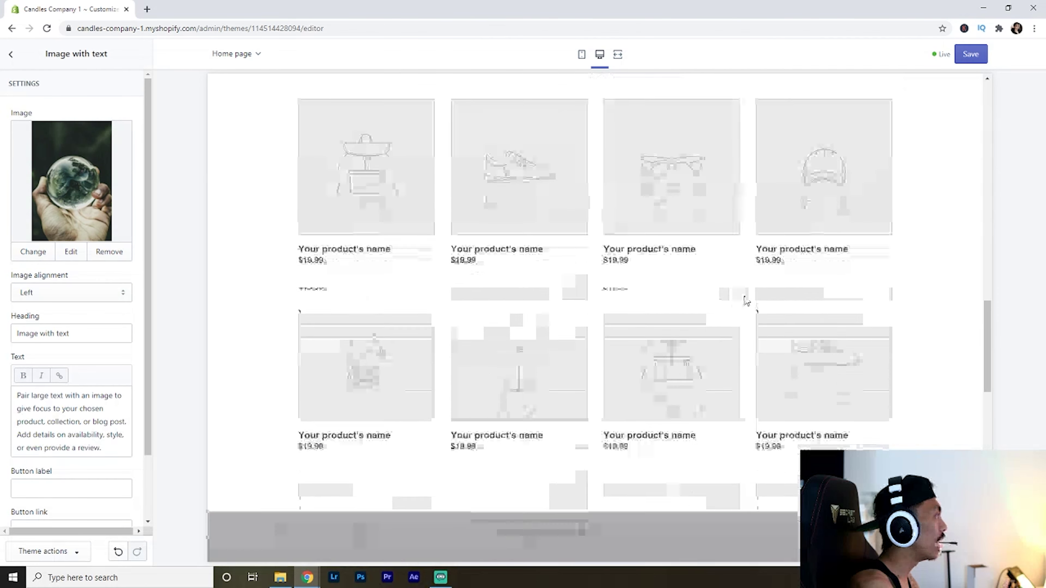
{"action": "scroll", "coordinate": [742, 303], "scroll_direction": "down", "scroll_amount": 10}
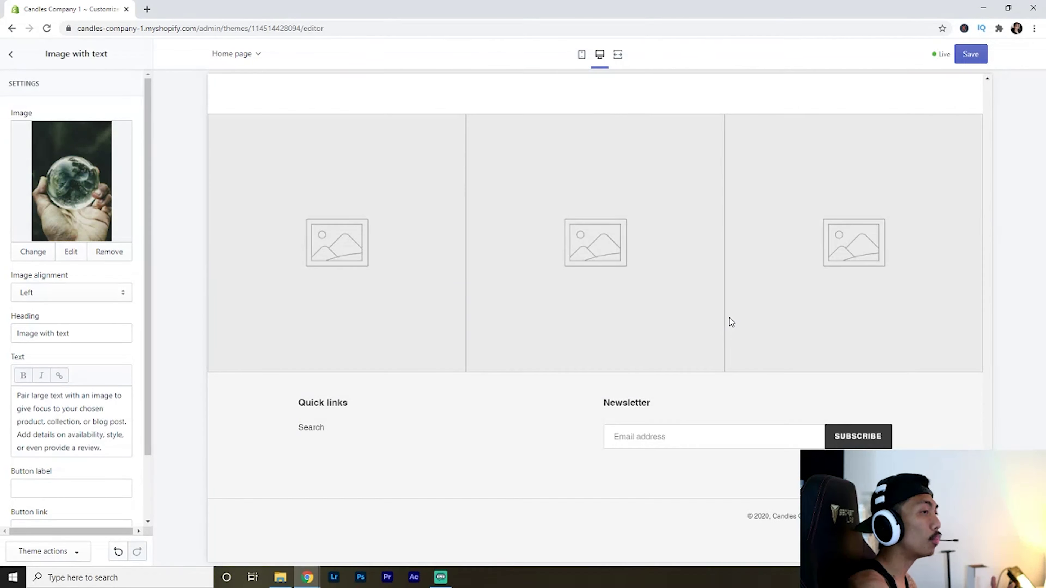
{"action": "middle_click", "coordinate": [665, 387]}
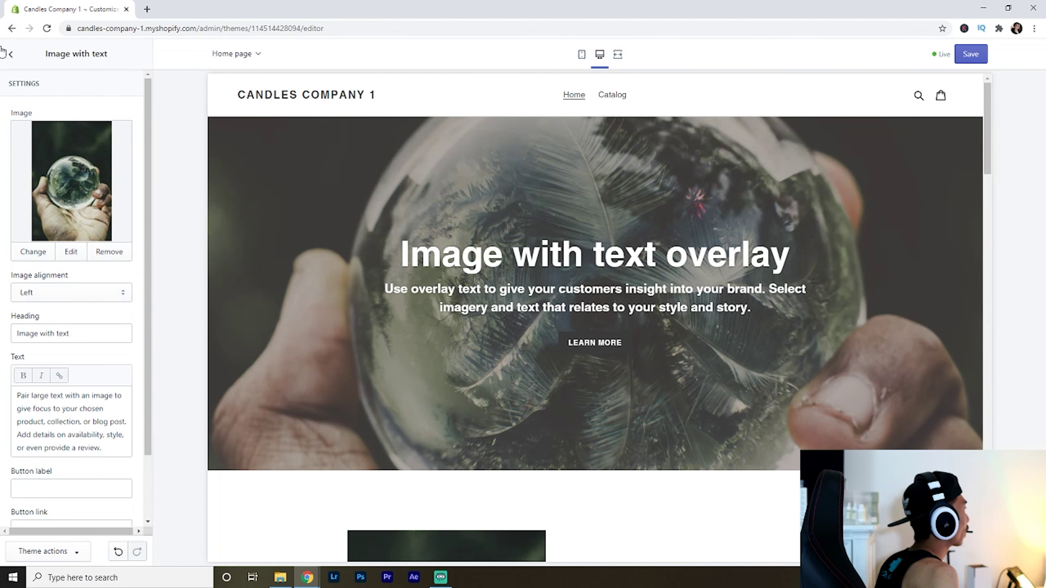
{"action": "left_click", "coordinate": [10, 54]}
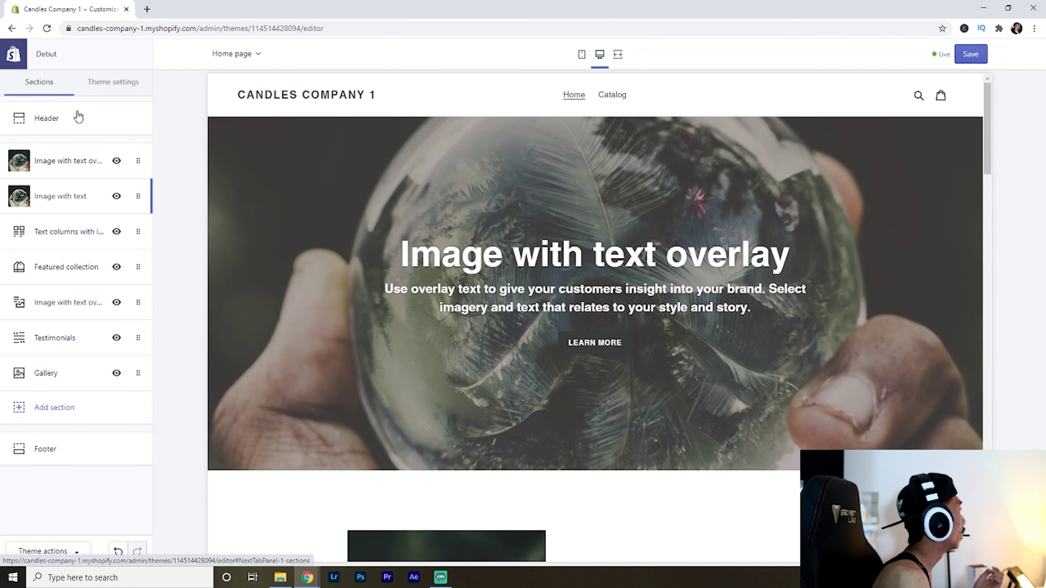
{"action": "left_click", "coordinate": [66, 270]}
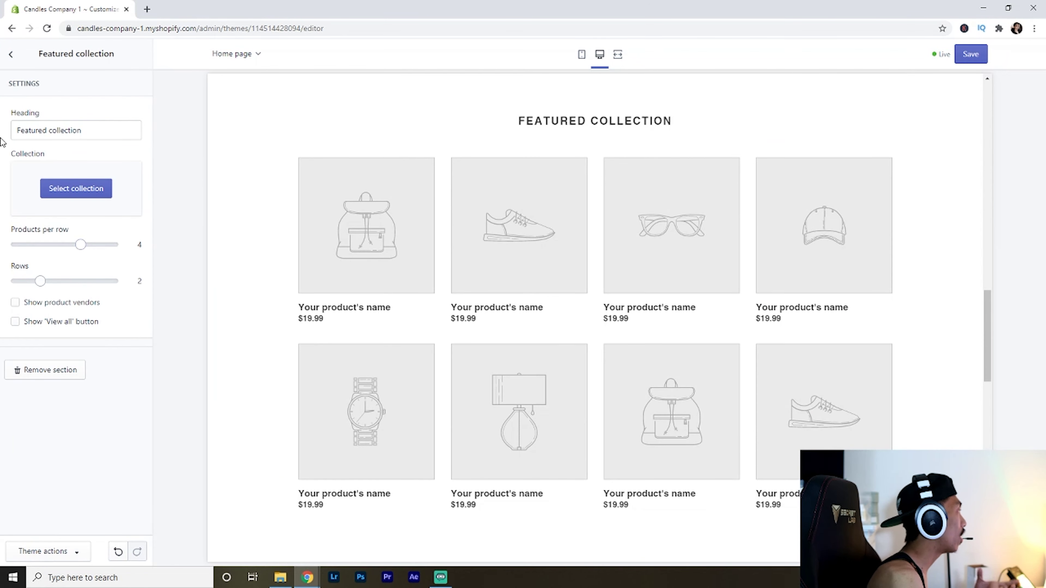
{"action": "left_click", "coordinate": [12, 56]}
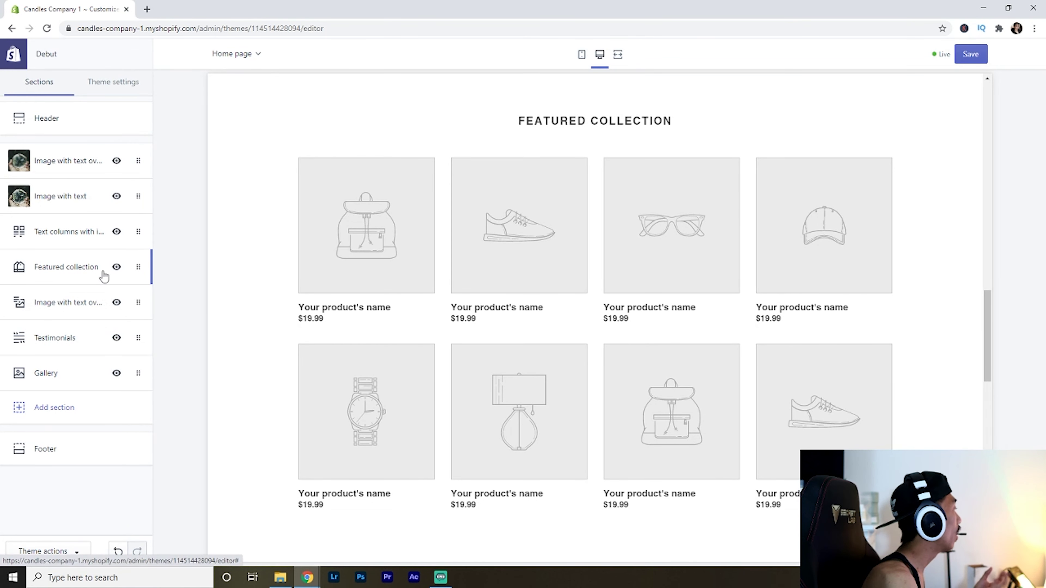
Hide the first Image with text overlay section, show it again, and try to reorder it
{"action": "scroll", "coordinate": [246, 283], "scroll_direction": "up", "scroll_amount": 15}
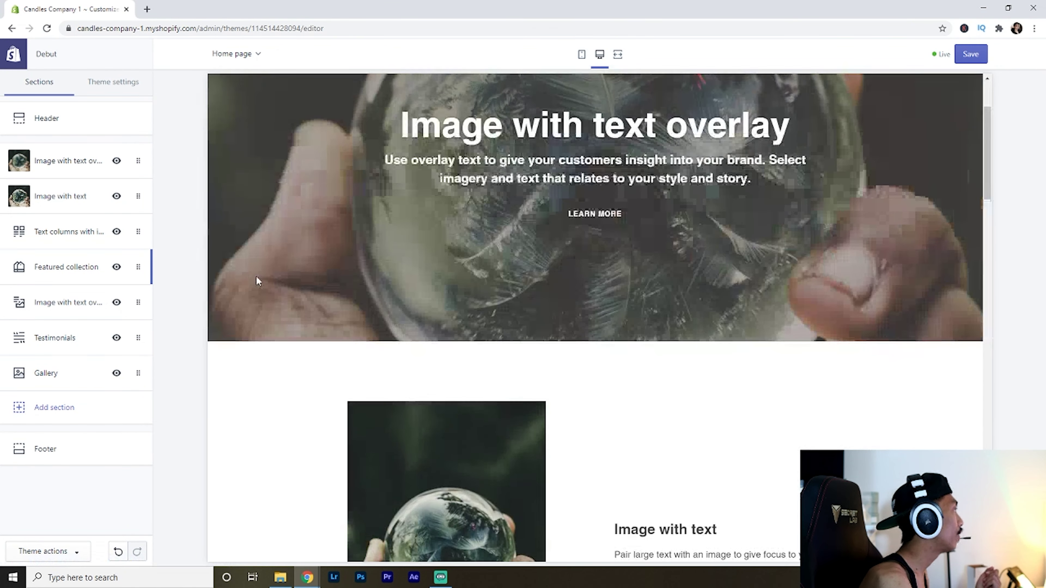
{"action": "left_click", "coordinate": [79, 161]}
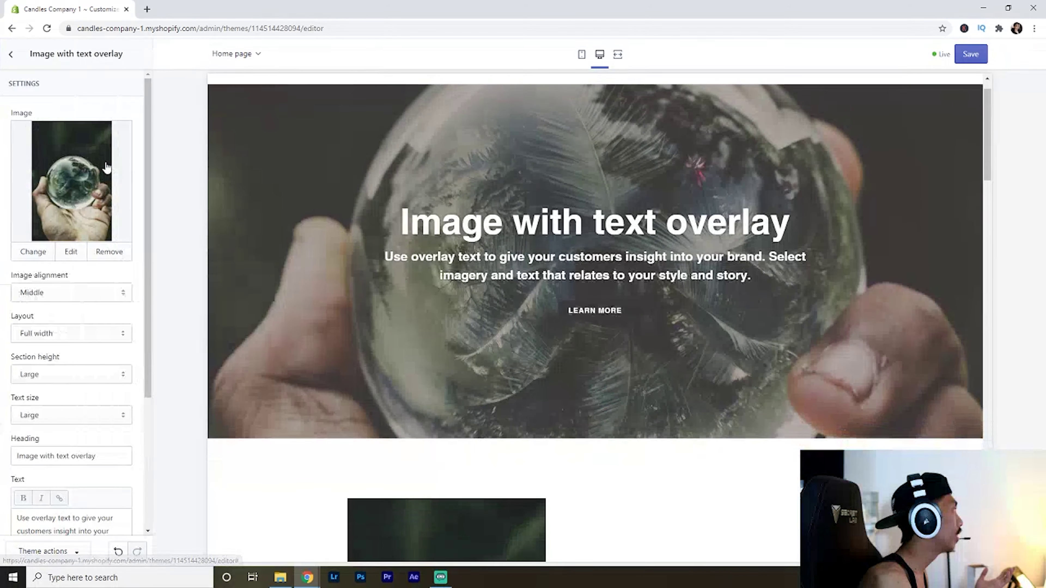
{"action": "left_click", "coordinate": [11, 55]}
{"action": "left_click", "coordinate": [116, 162]}
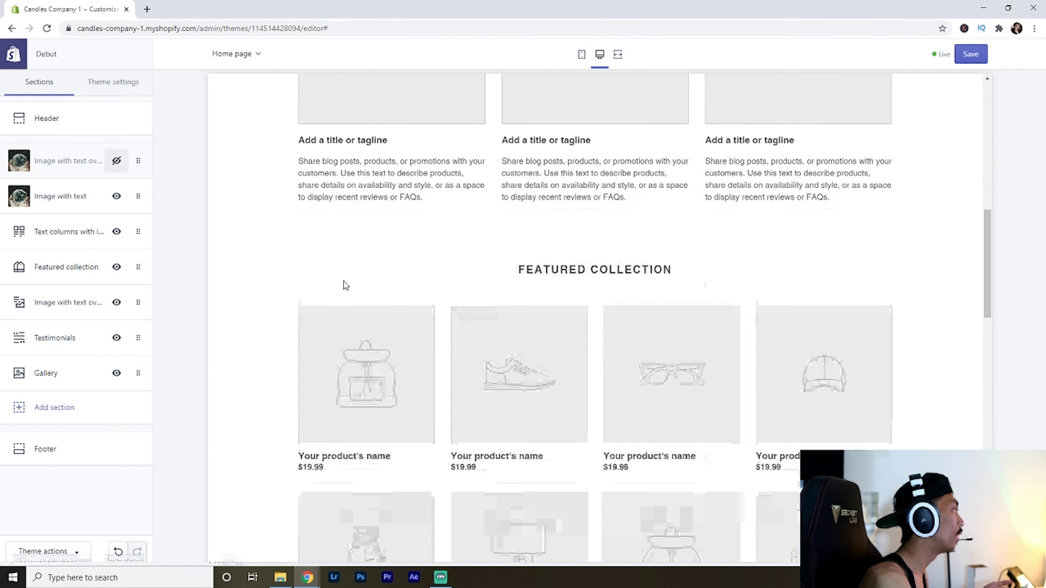
{"action": "left_click", "coordinate": [117, 161]}
{"action": "left_click_drag", "start_coordinate": [138, 161], "coordinate": [107, 156]}
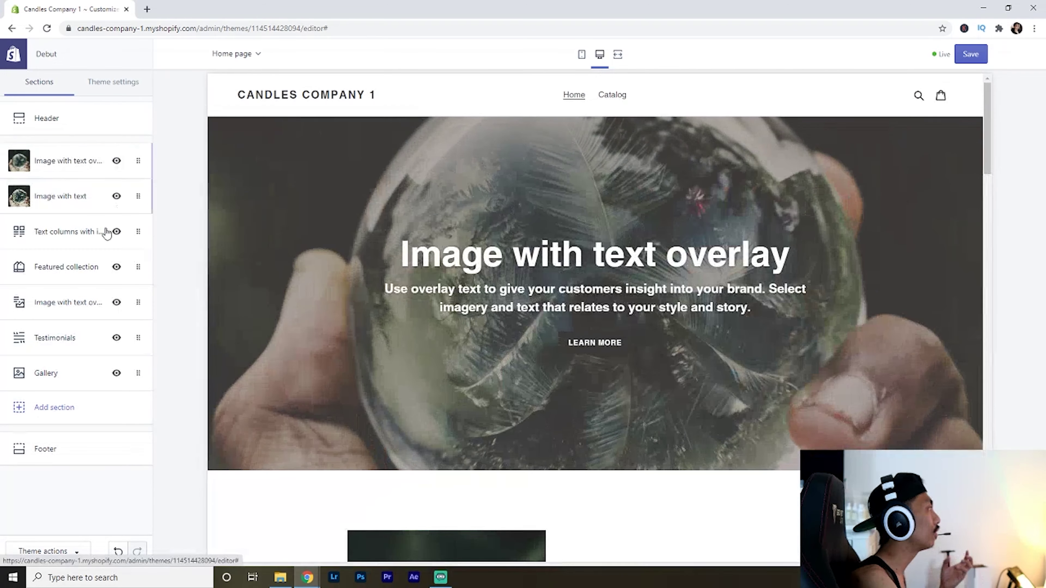
Preview the Newsletter and Map sections on the home page without adding them
{"action": "left_click", "coordinate": [66, 407]}
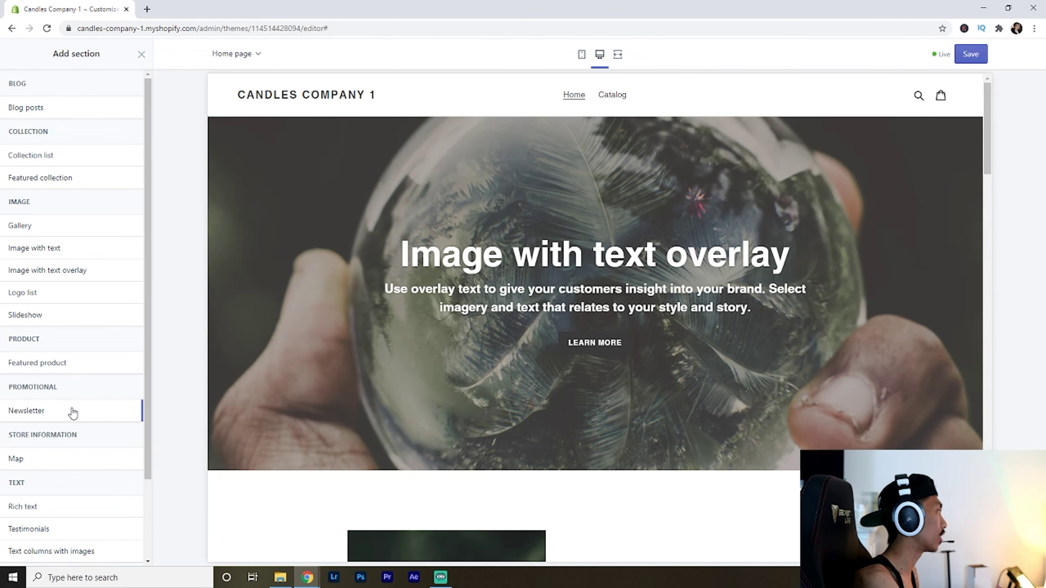
{"action": "left_click", "coordinate": [73, 411]}
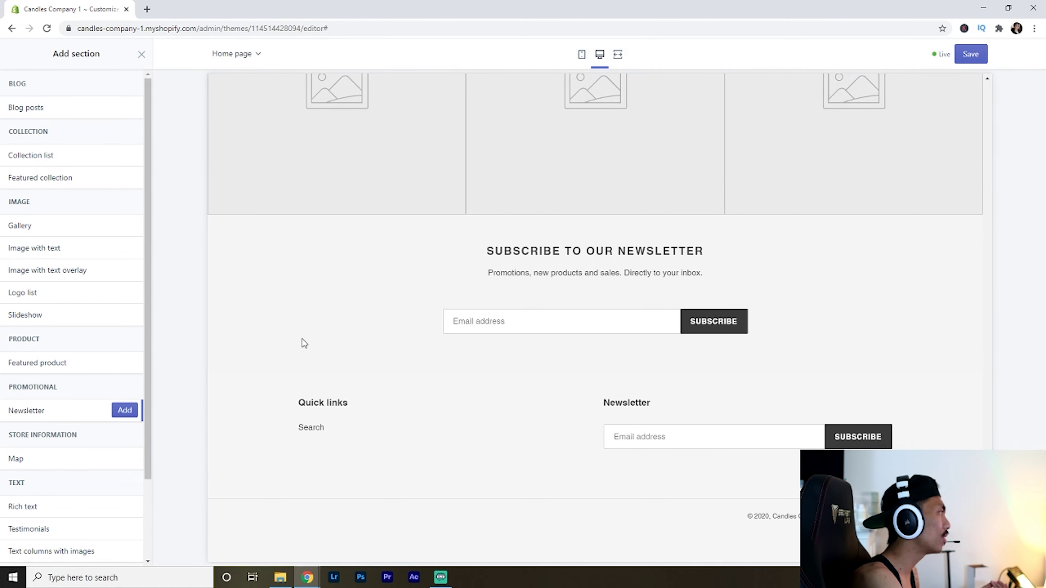
{"action": "left_click", "coordinate": [72, 459]}
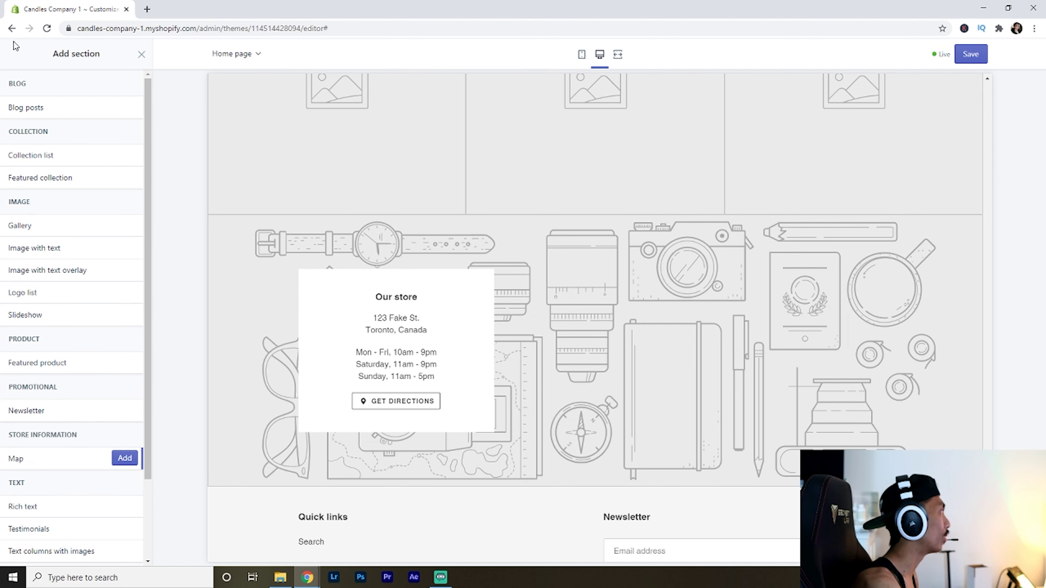
{"action": "left_click", "coordinate": [141, 54]}
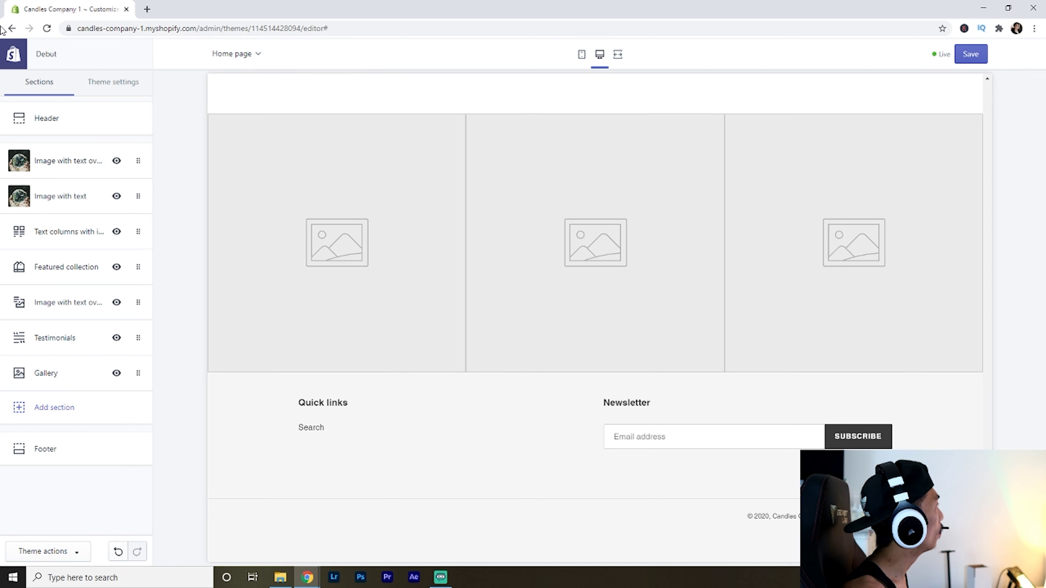
Leave the theme editor without saving the changes and open the online store's Blog posts page
{"action": "left_click", "coordinate": [15, 64]}
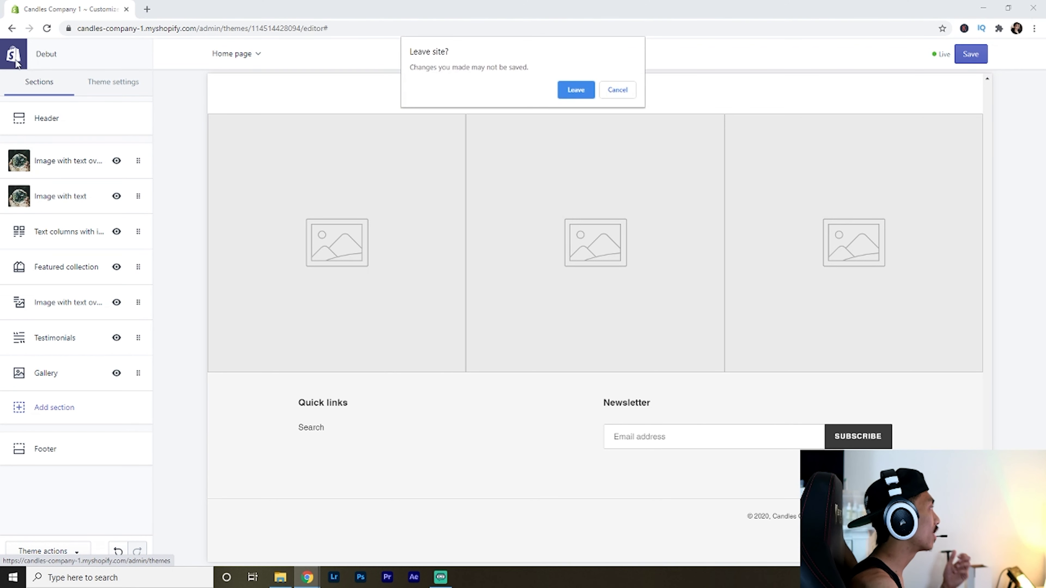
{"action": "left_click", "coordinate": [576, 89]}
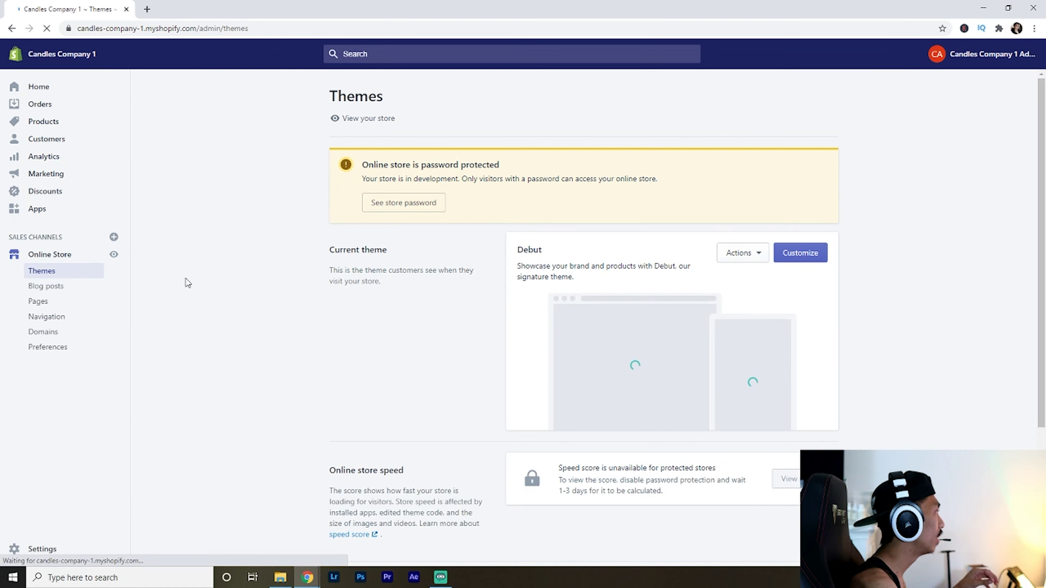
{"action": "left_click", "coordinate": [52, 293]}
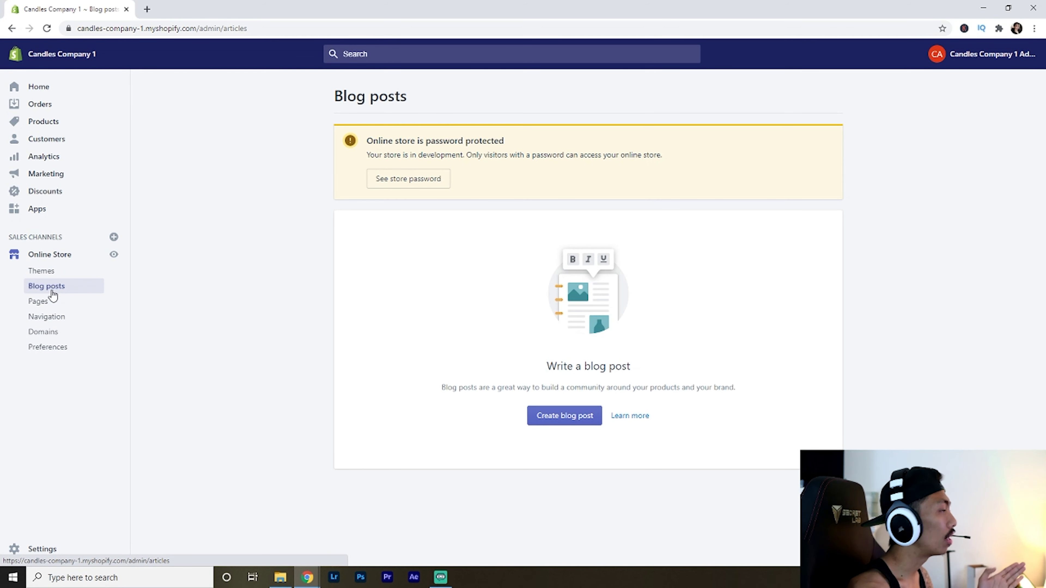